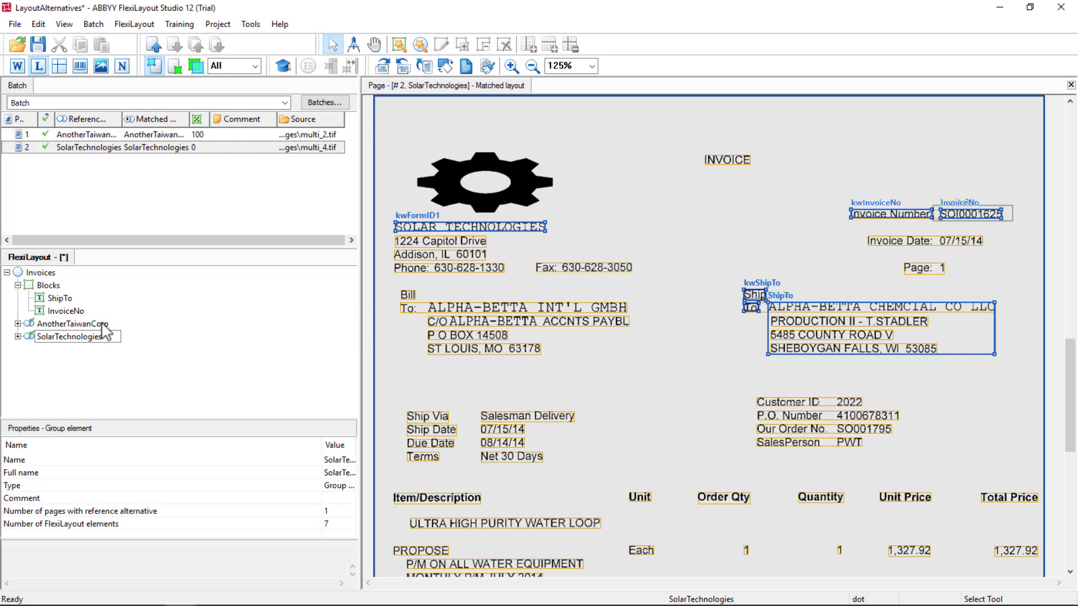
# Disable the InvoiceNo and ShipTo blocks
pyautogui.click(72, 328)
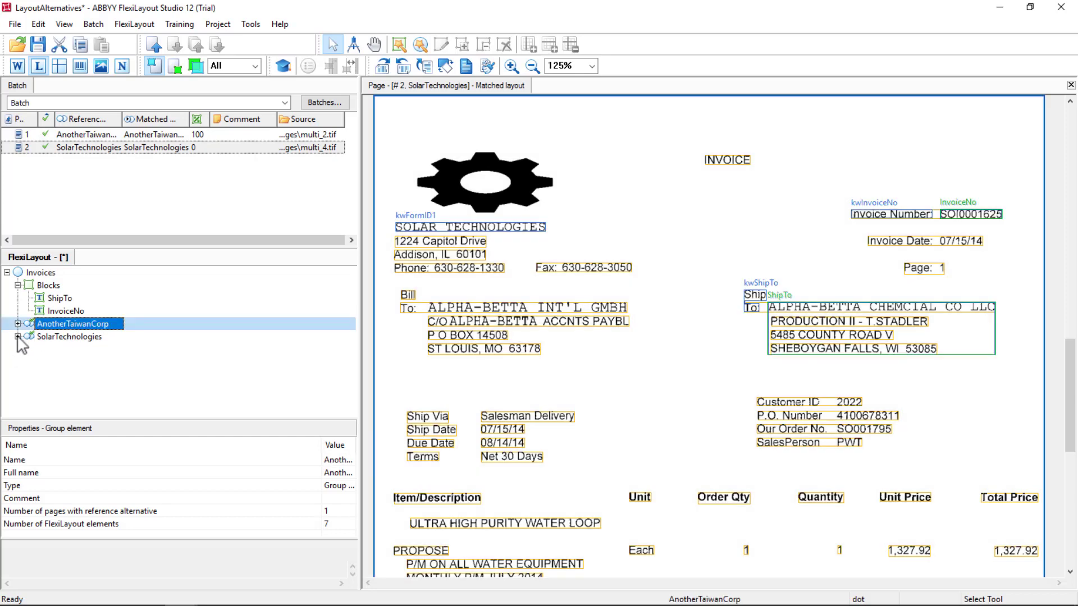
pyautogui.click(18, 337)
pyautogui.rightClick(50, 311)
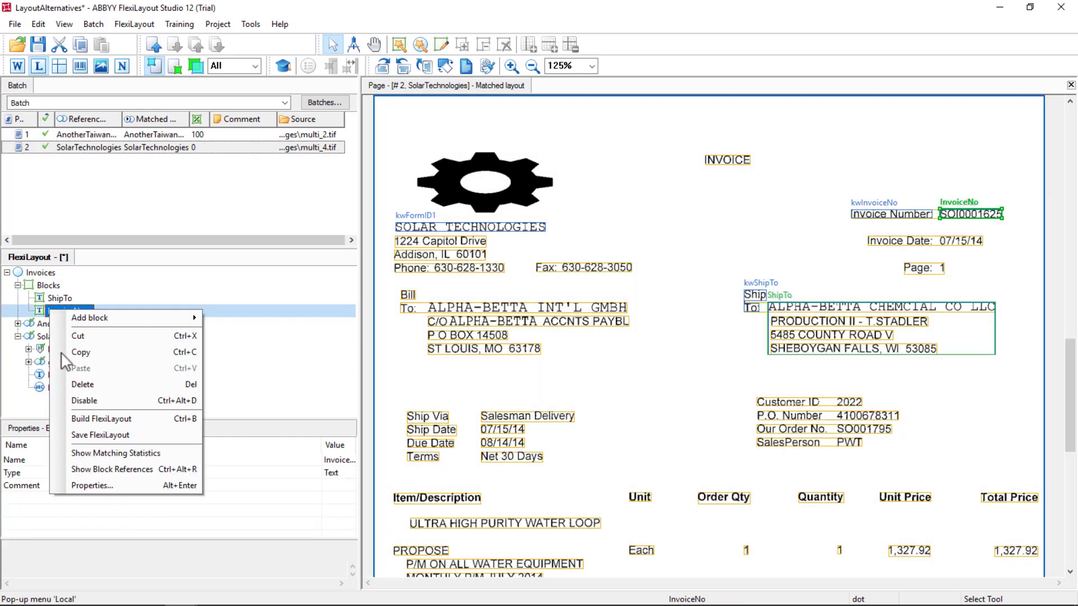
pyautogui.click(86, 400)
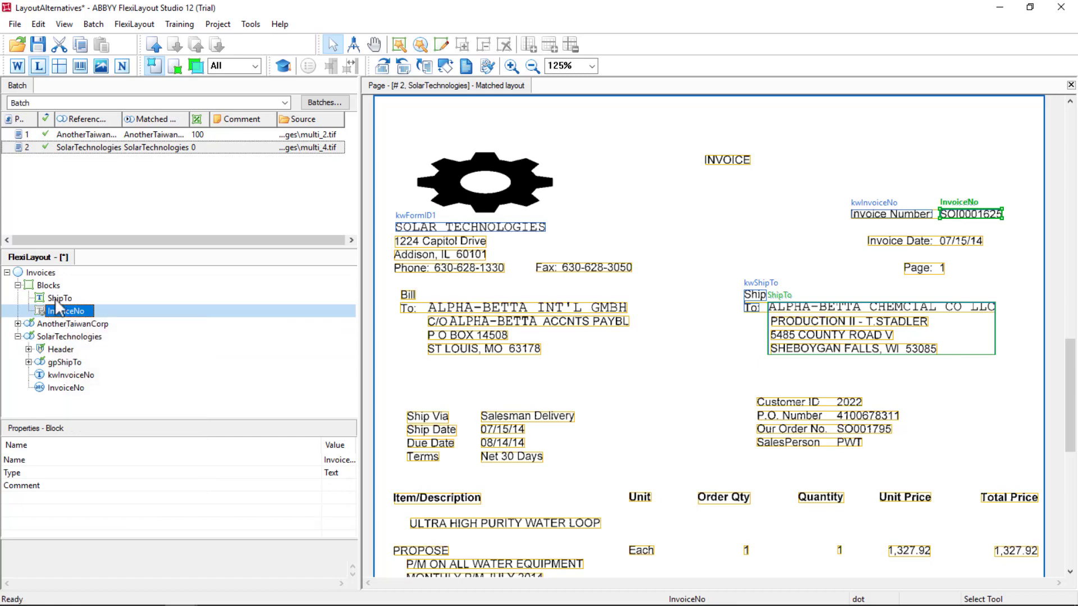
pyautogui.click(54, 297)
pyautogui.rightClick(53, 298)
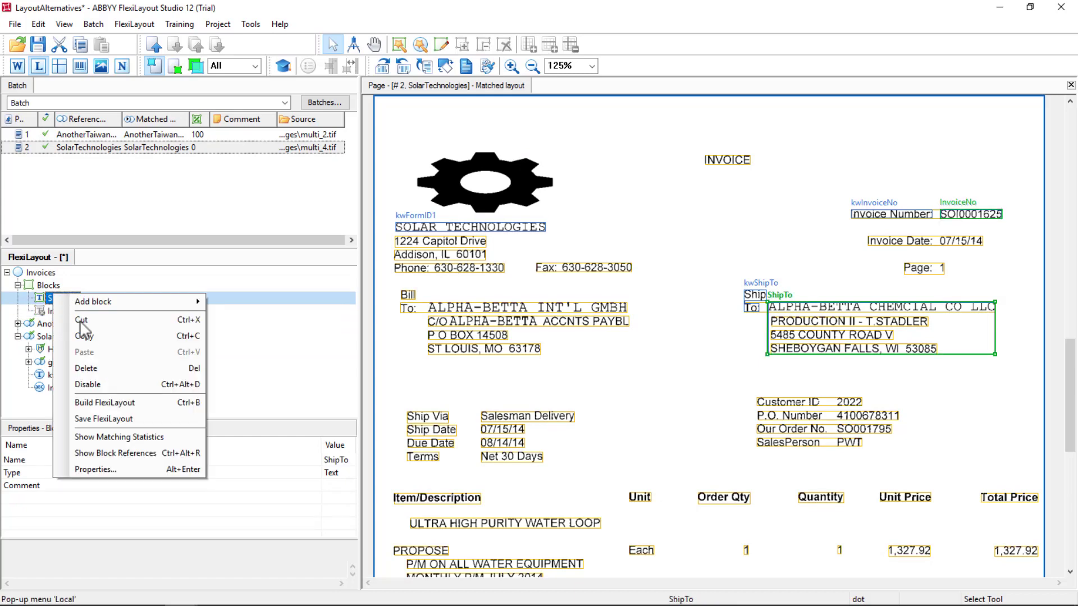
pyautogui.click(96, 384)
# Disable the SolarTechnologies alternative and begin renaming AnotherTaiwanCorp
pyautogui.click(63, 388)
pyautogui.click(40, 338)
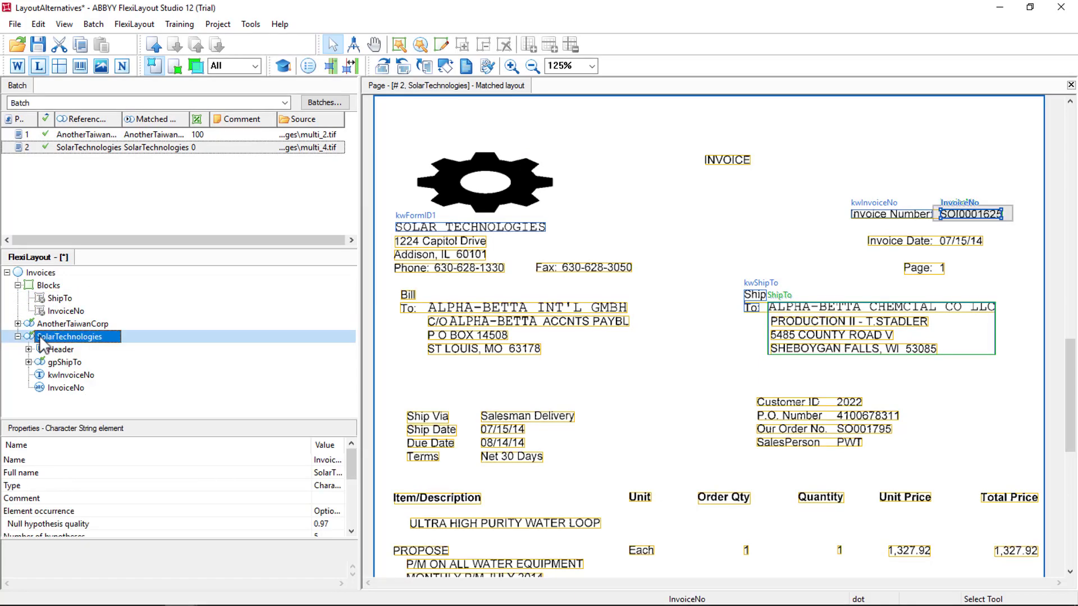
pyautogui.rightClick(40, 337)
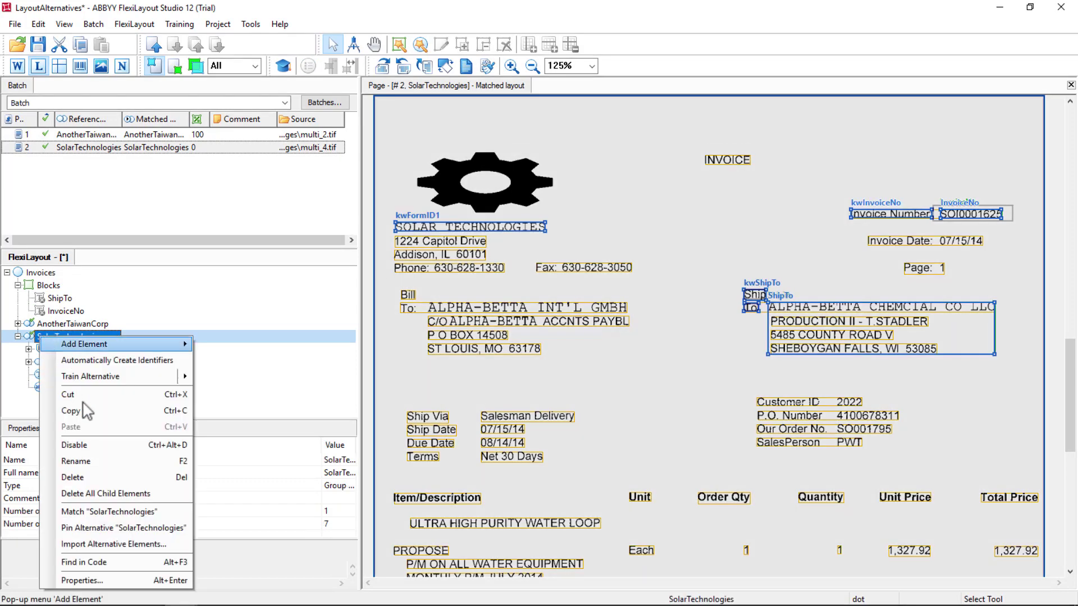
pyautogui.click(84, 447)
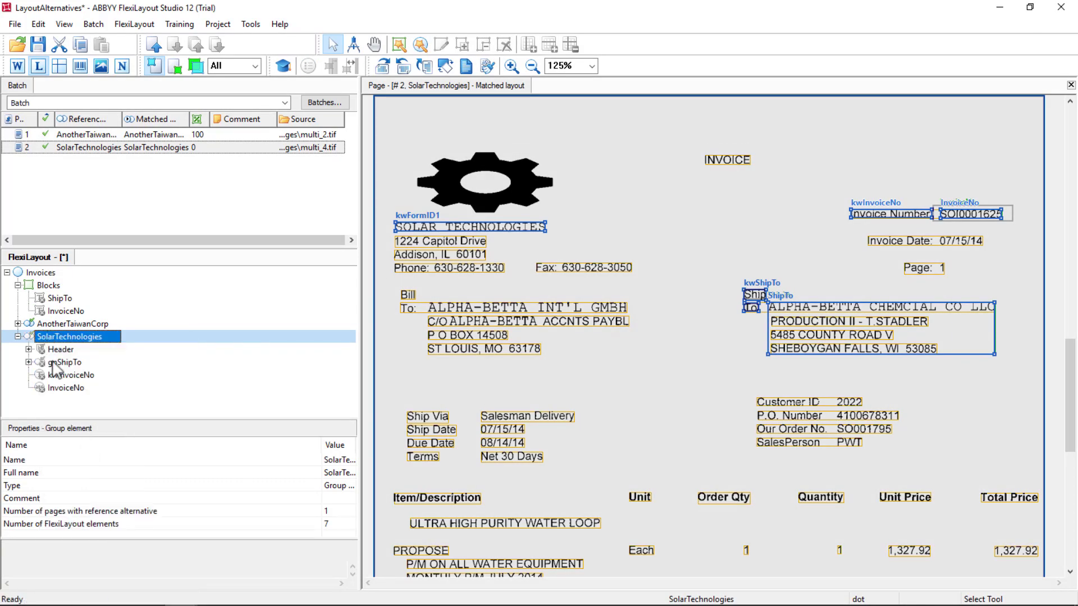
pyautogui.click(17, 324)
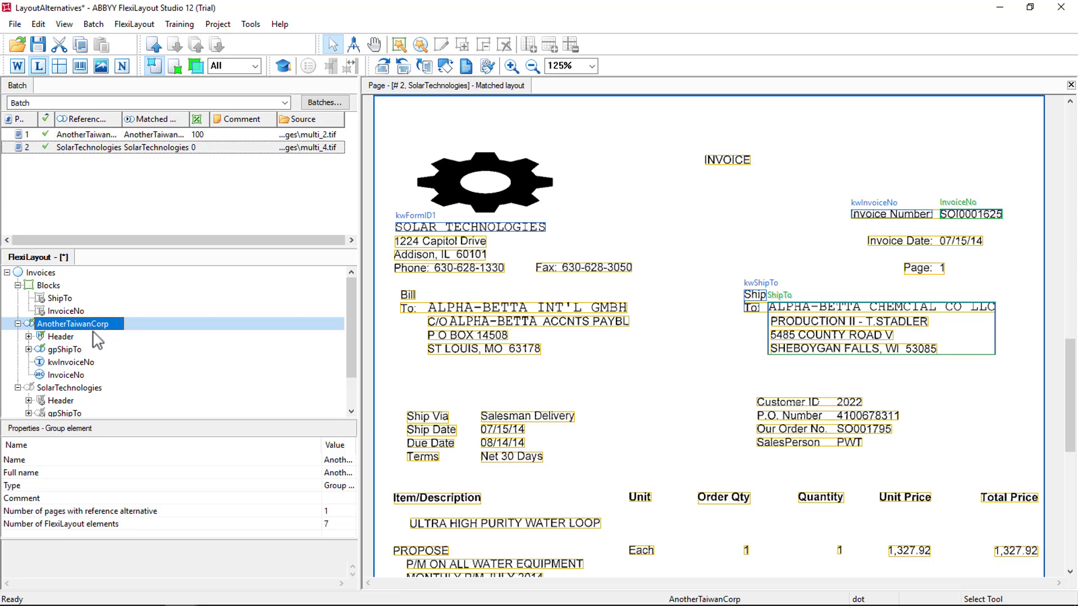
pyautogui.press('F2')
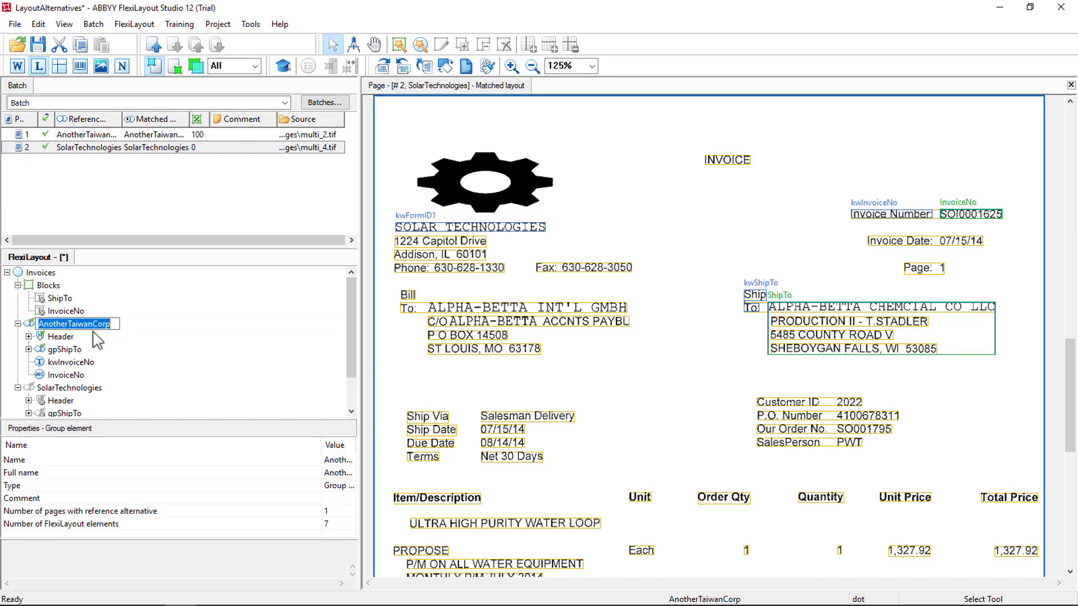
# Name the alternative Invoices, then append a | separator to kwFormID1's search text
pyautogui.write('Invoices')
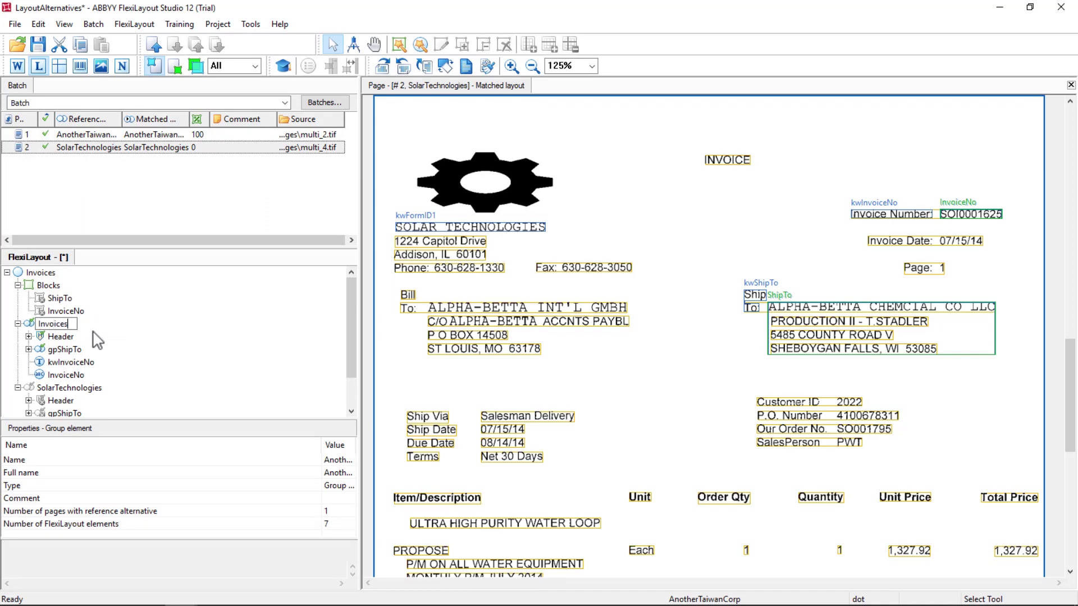
pyautogui.click(96, 339)
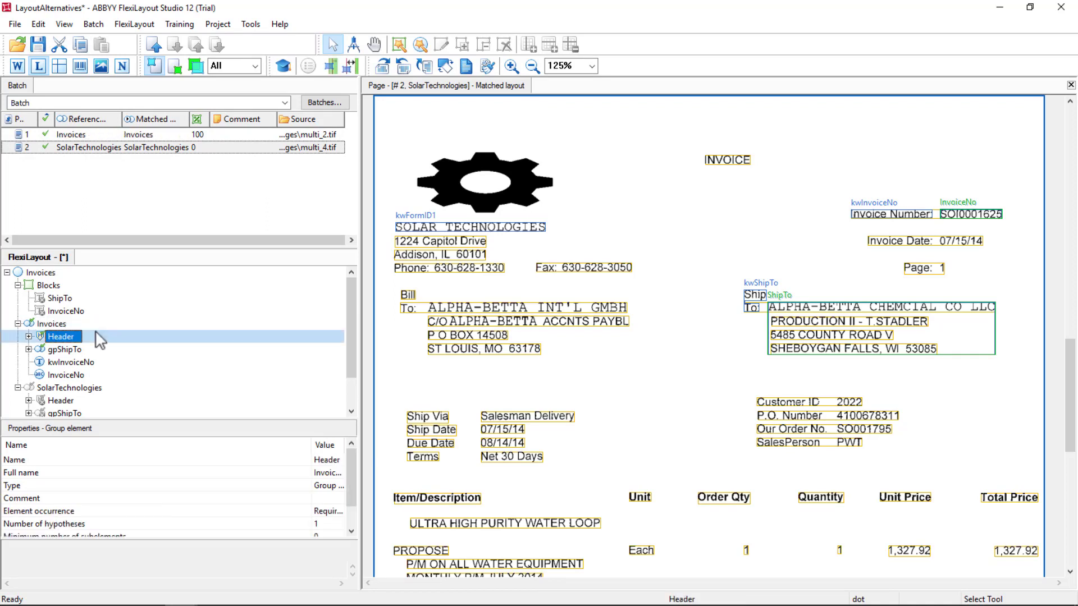
pyautogui.click(28, 336)
pyautogui.doubleClick(68, 350)
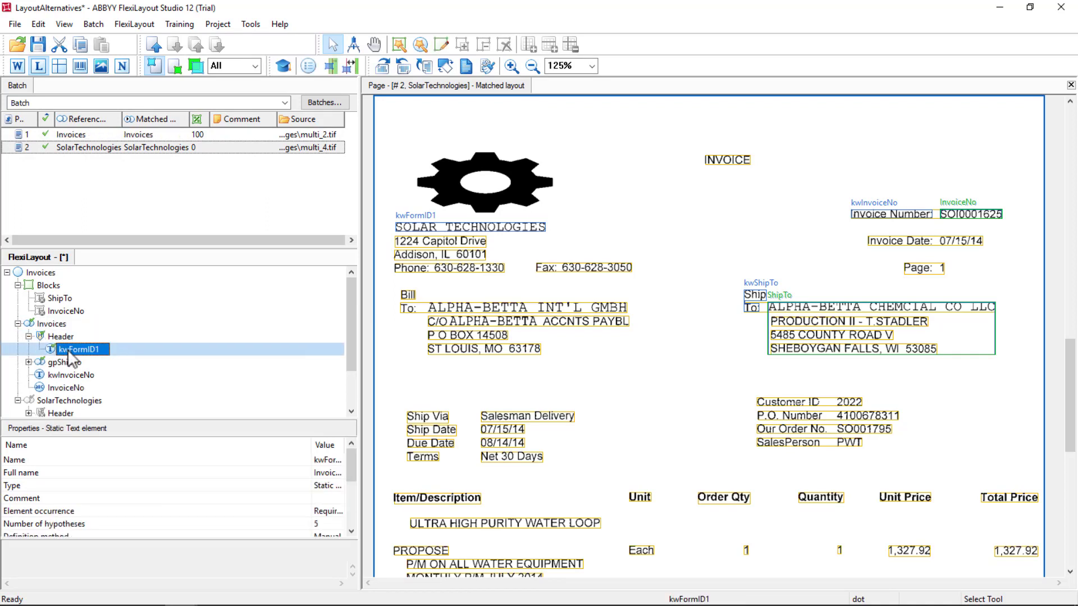
pyautogui.click(83, 200)
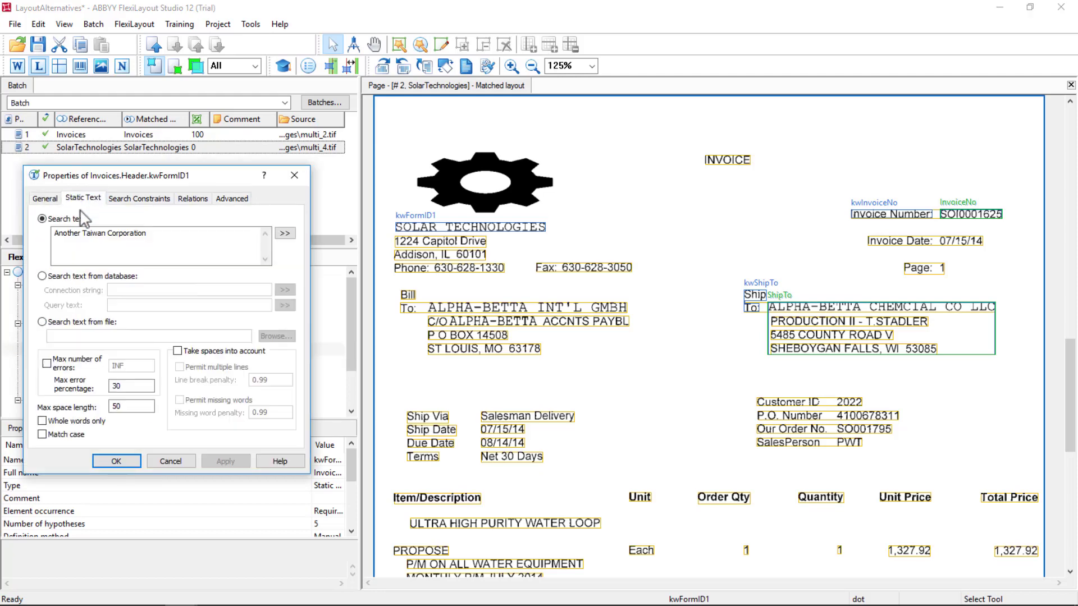
pyautogui.click(159, 233)
pyautogui.write('|')
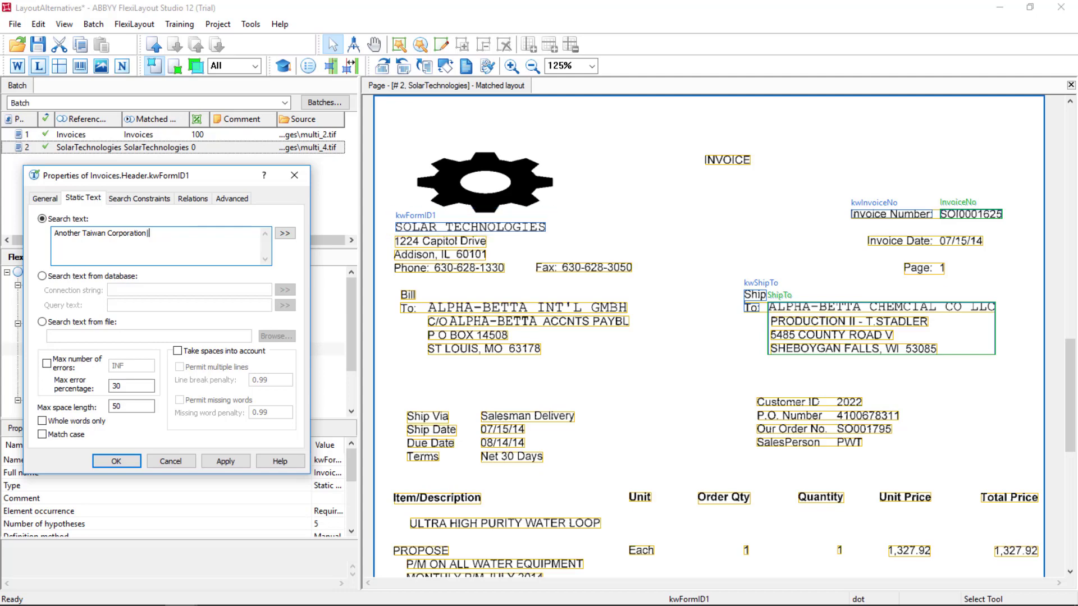
# Paste SOLAR TECHNOLOGIES from the reference layout into kwFormID1's search text and apply it
pyautogui.click(505, 227)
pyautogui.rightClick(505, 226)
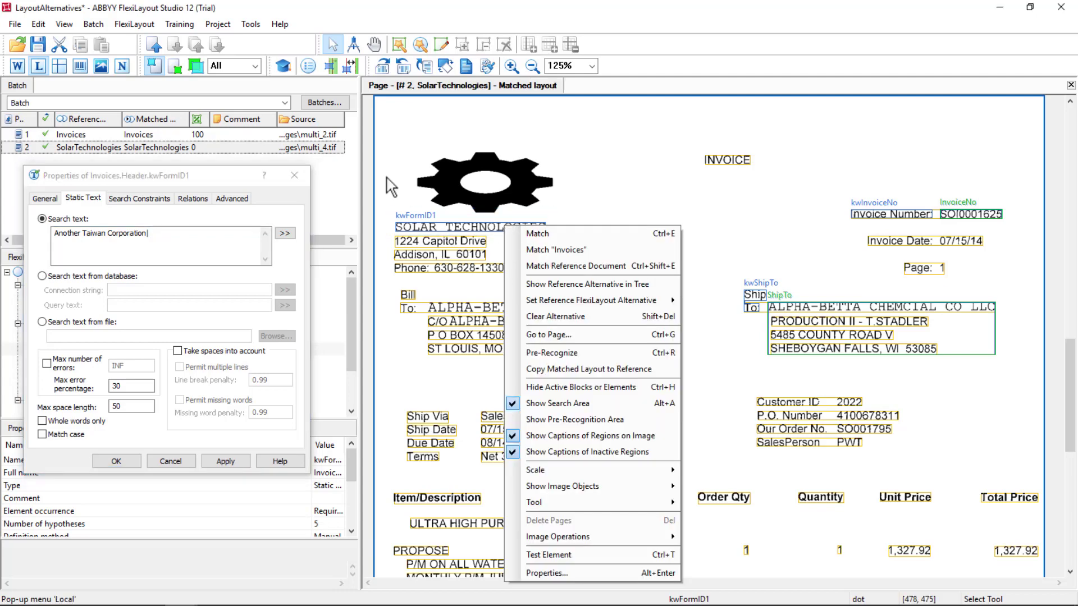
pyautogui.click(174, 65)
pyautogui.rightClick(443, 226)
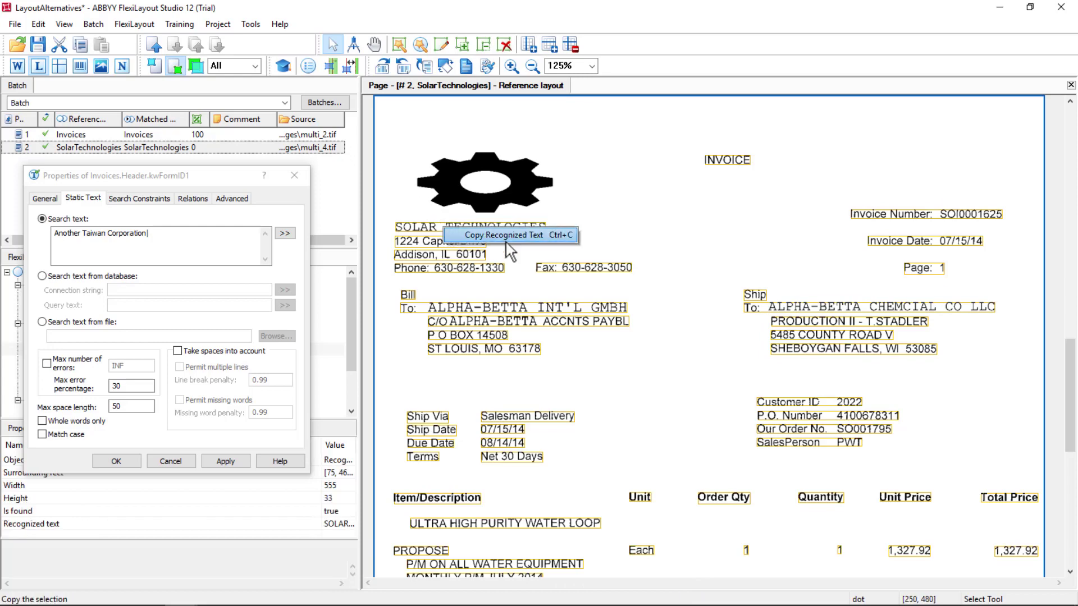
pyautogui.click(200, 235)
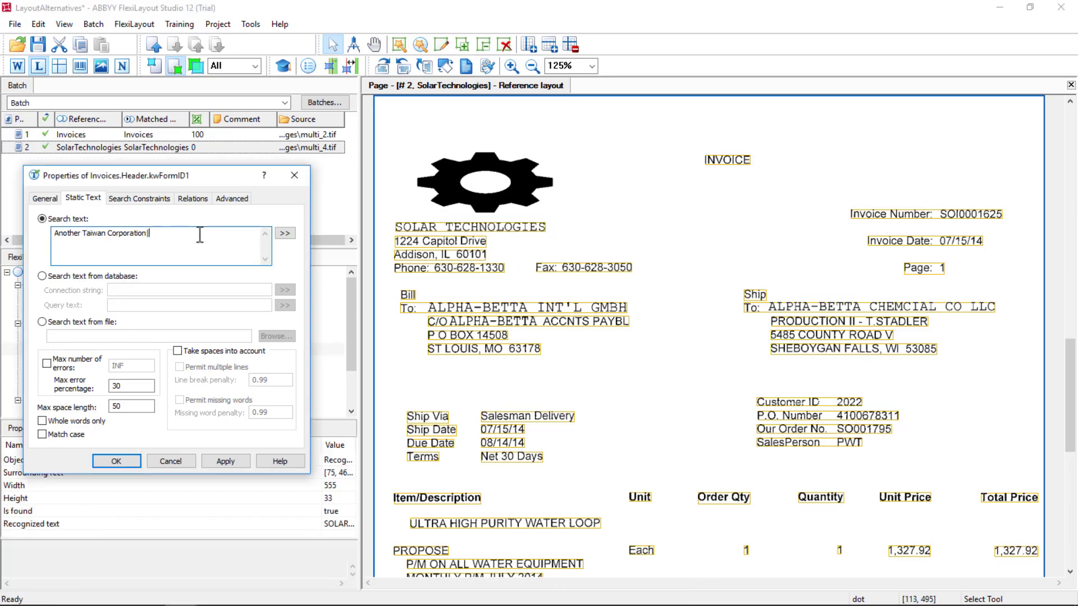
pyautogui.write('|')
pyautogui.write('SOLAR TECHNOLOGIES')
pyautogui.click(225, 461)
pyautogui.click(116, 461)
# Match batch page 2 against the Invoices layout and select its top hypothesis
pyautogui.rightClick(45, 147)
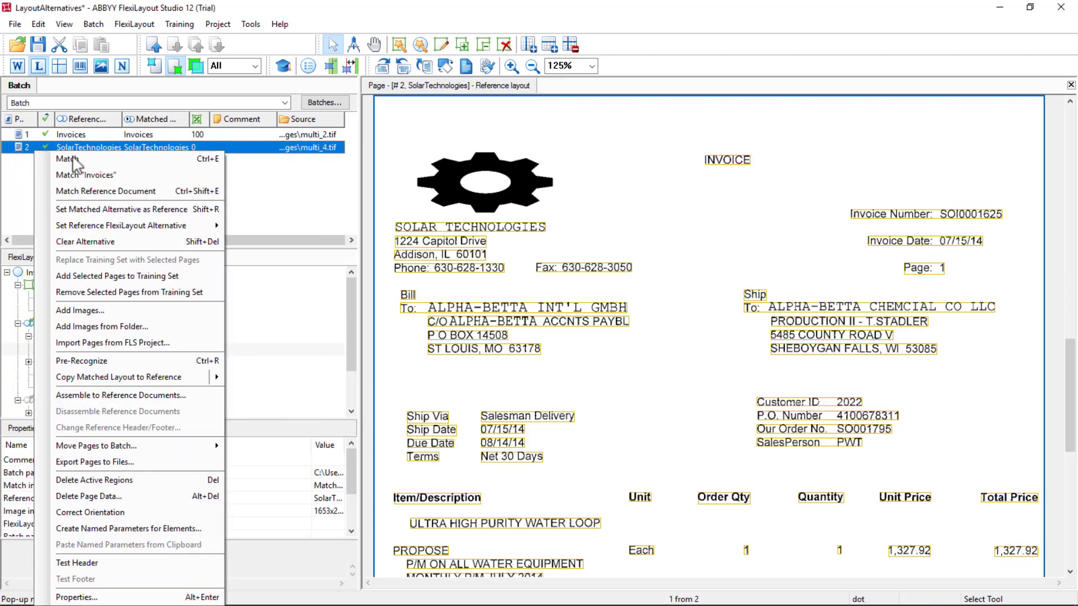
pyautogui.click(65, 162)
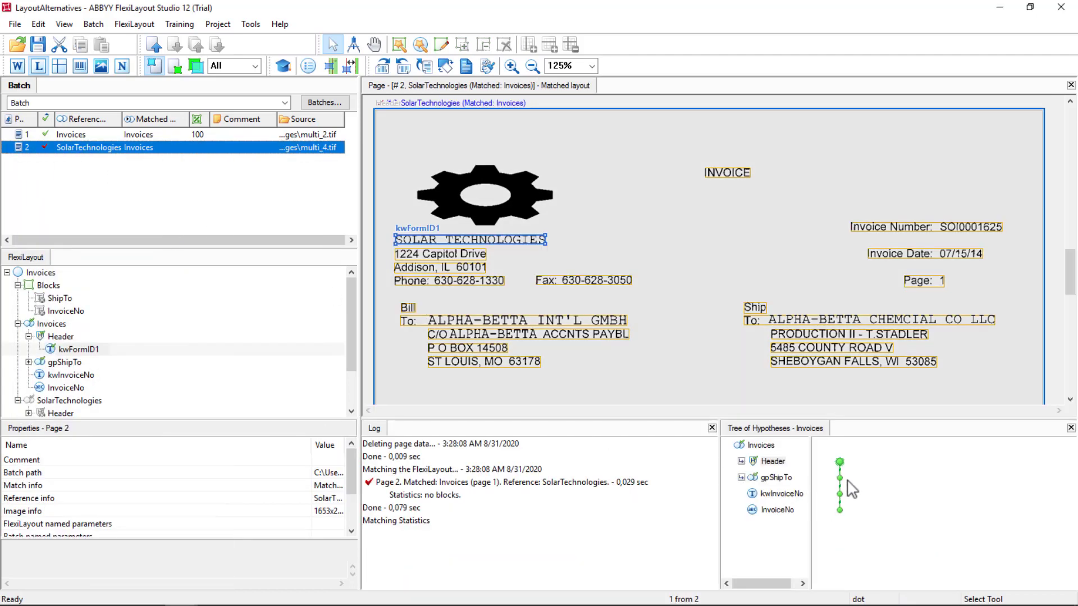
pyautogui.moveTo(838, 479)
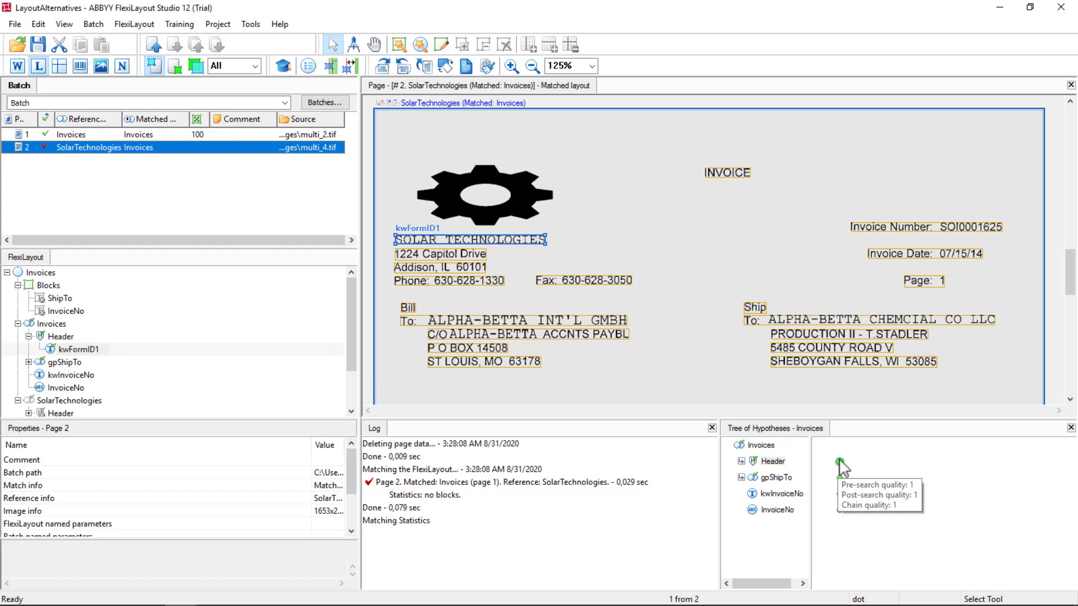
pyautogui.click(839, 462)
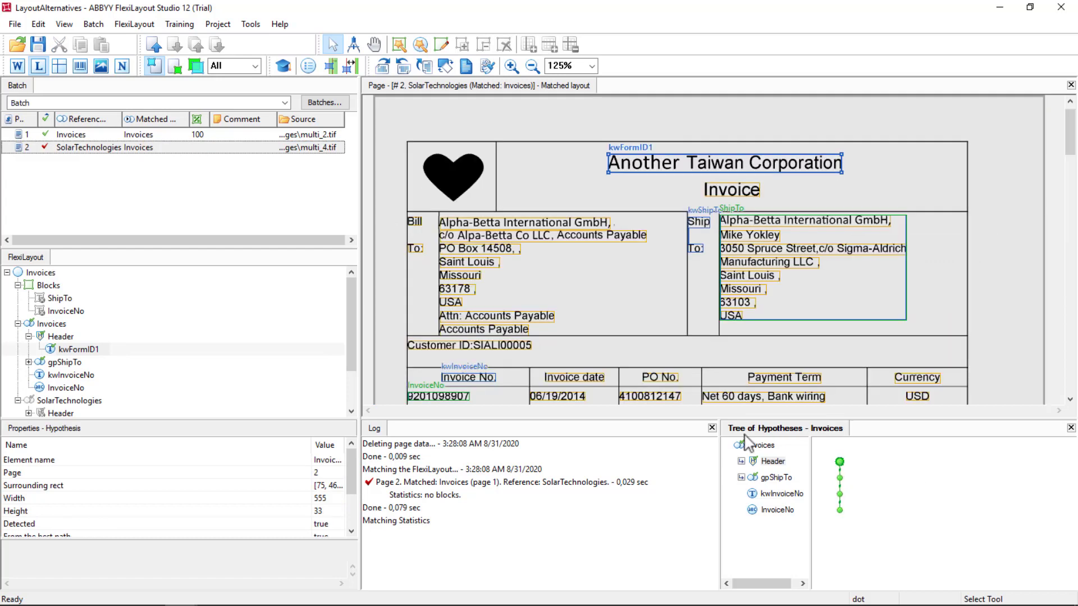
pyautogui.click(96, 148)
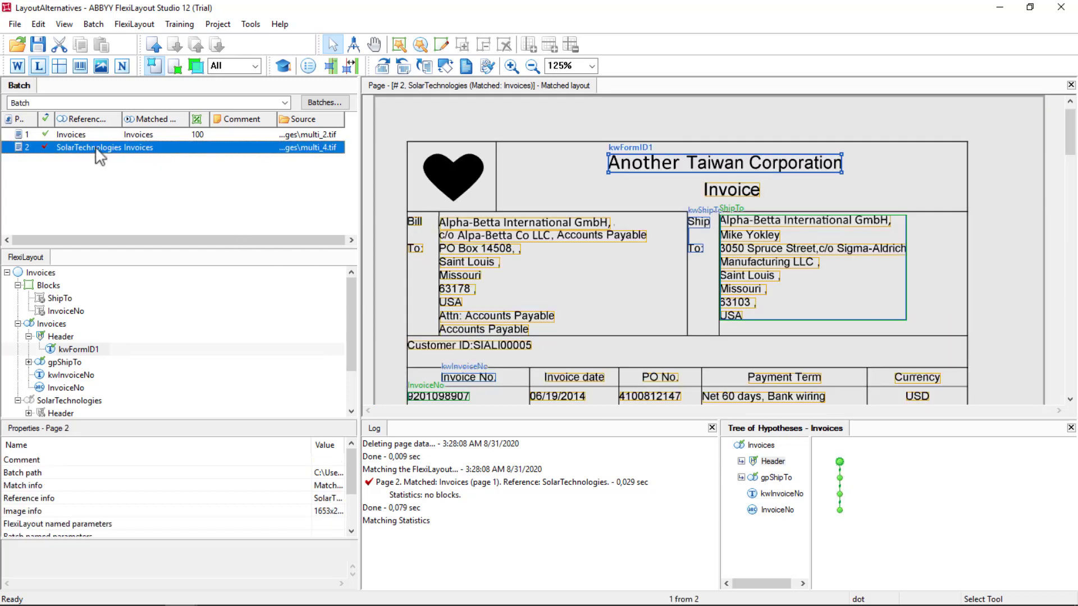
pyautogui.rightClick(96, 150)
pyautogui.click(120, 157)
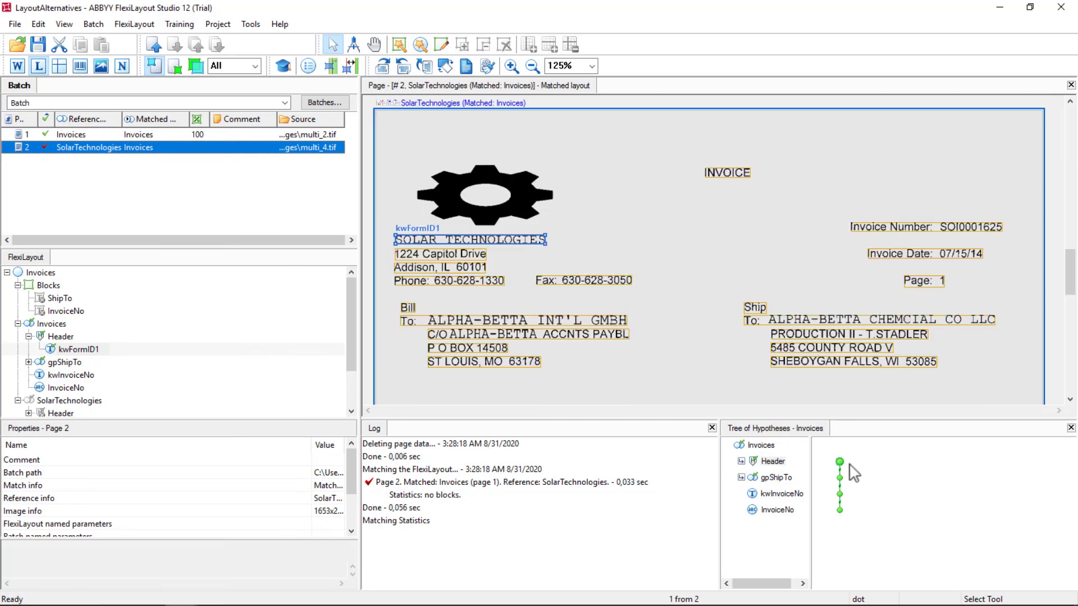
pyautogui.click(841, 462)
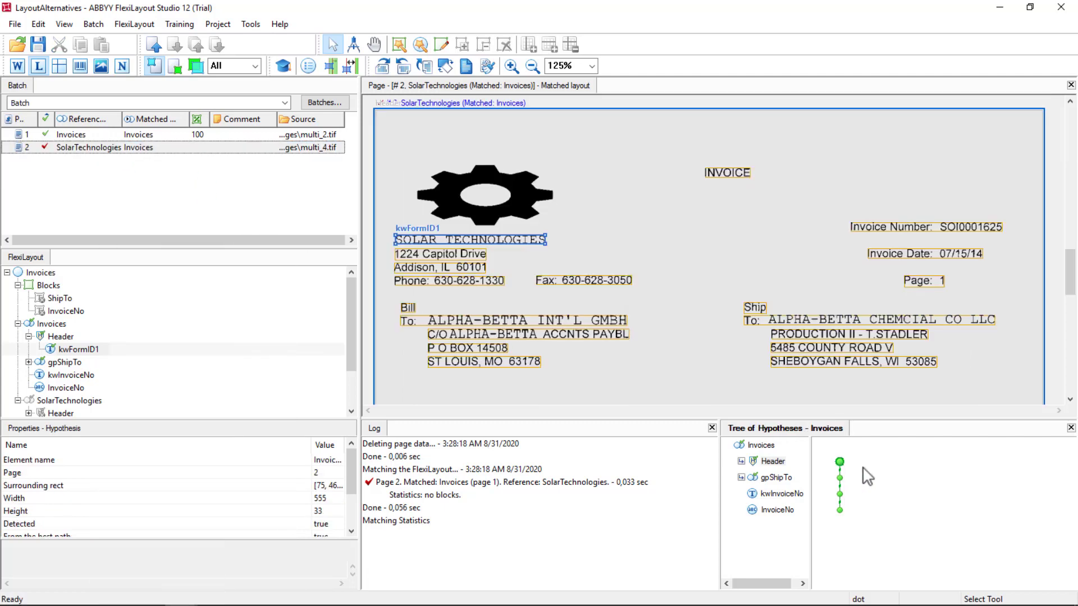
# Inspect the gpShipTo, kwInvoiceNo and InvoiceNo hypotheses for page 2
pyautogui.click(840, 478)
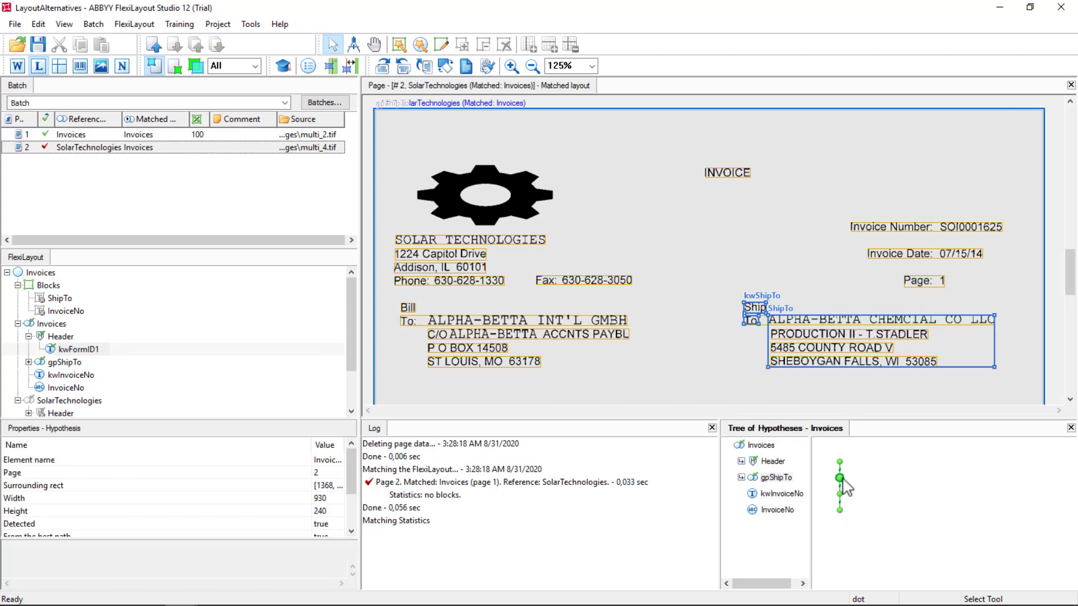
pyautogui.doubleClick(842, 480)
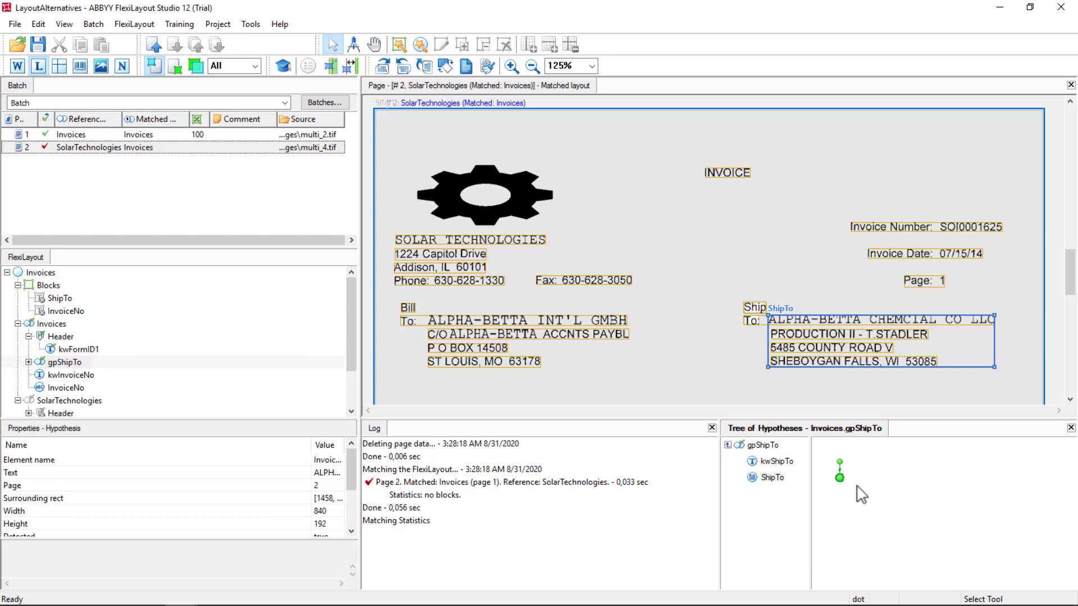
pyautogui.doubleClick(861, 494)
pyautogui.click(841, 495)
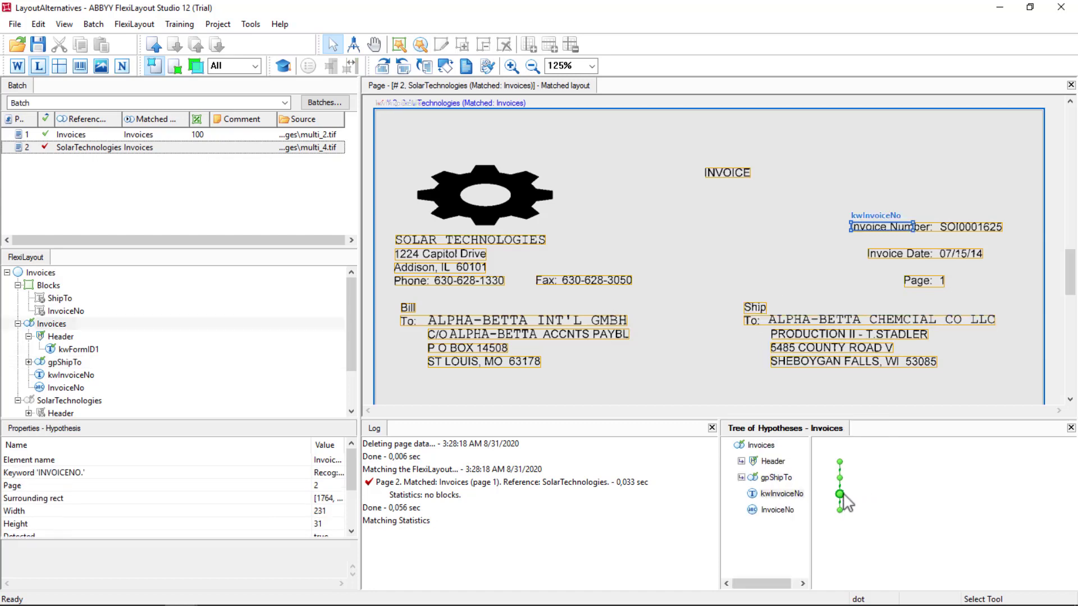
pyautogui.click(840, 510)
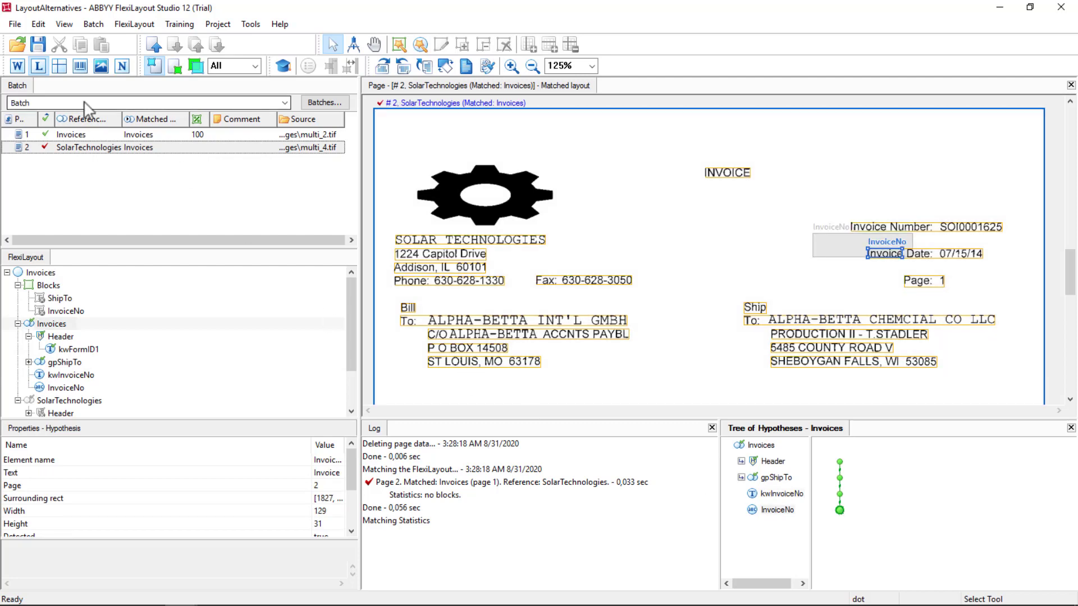
pyautogui.click(105, 135)
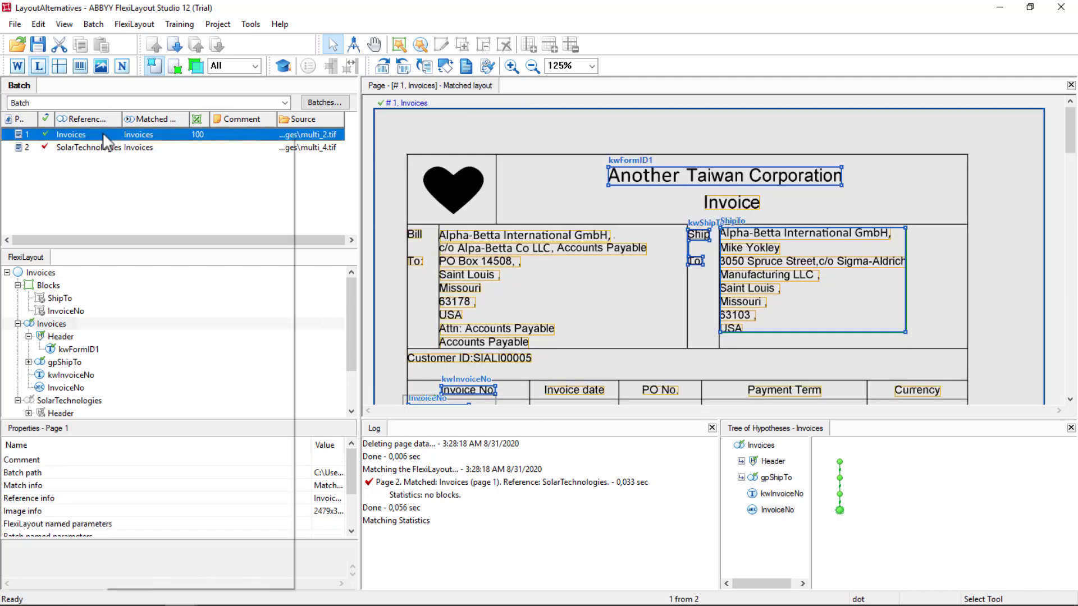
pyautogui.rightClick(104, 136)
pyautogui.click(127, 139)
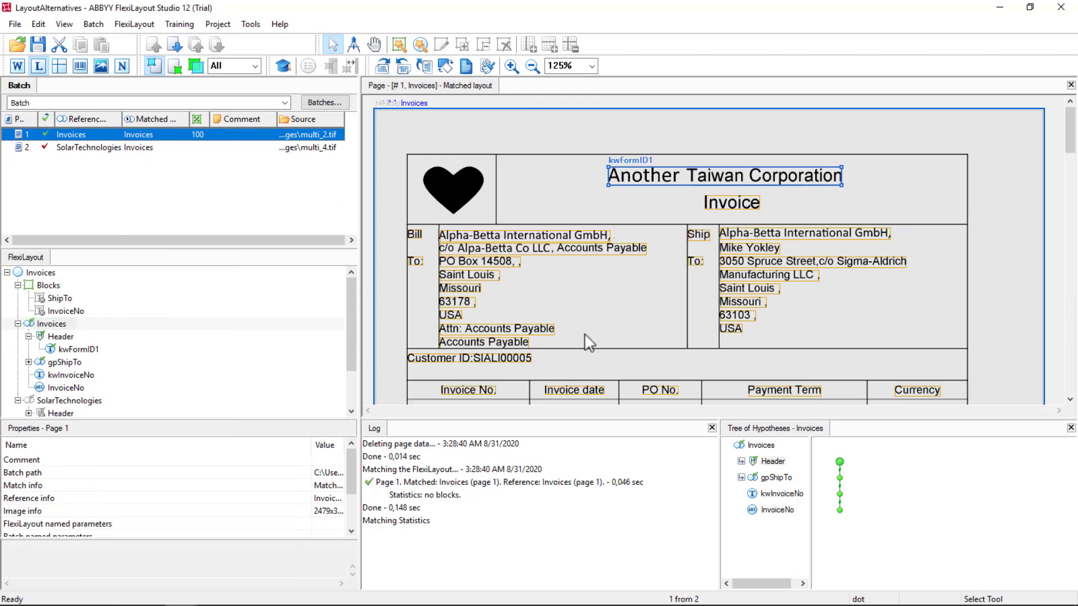
pyautogui.click(840, 495)
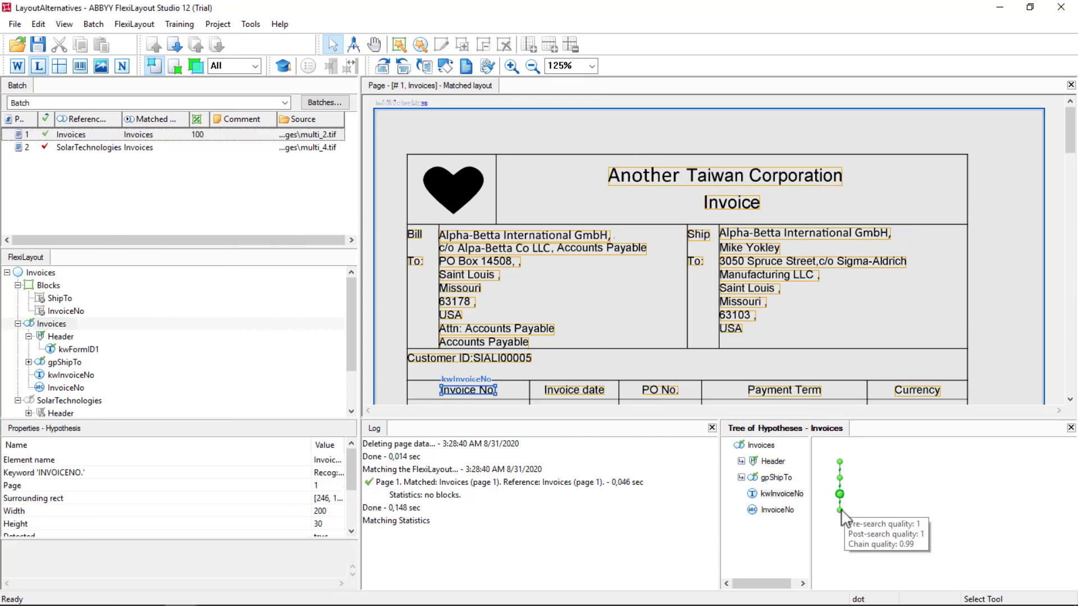
pyautogui.click(840, 510)
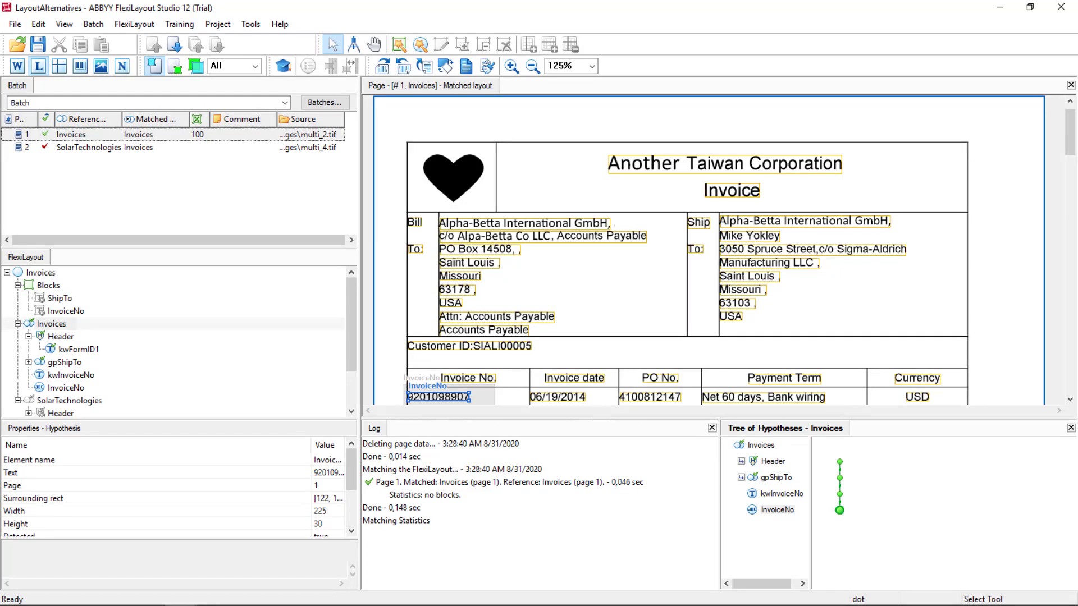
# Open kwInvoiceNo's search text and copy the Invoice Number label from page 2
pyautogui.click(64, 377)
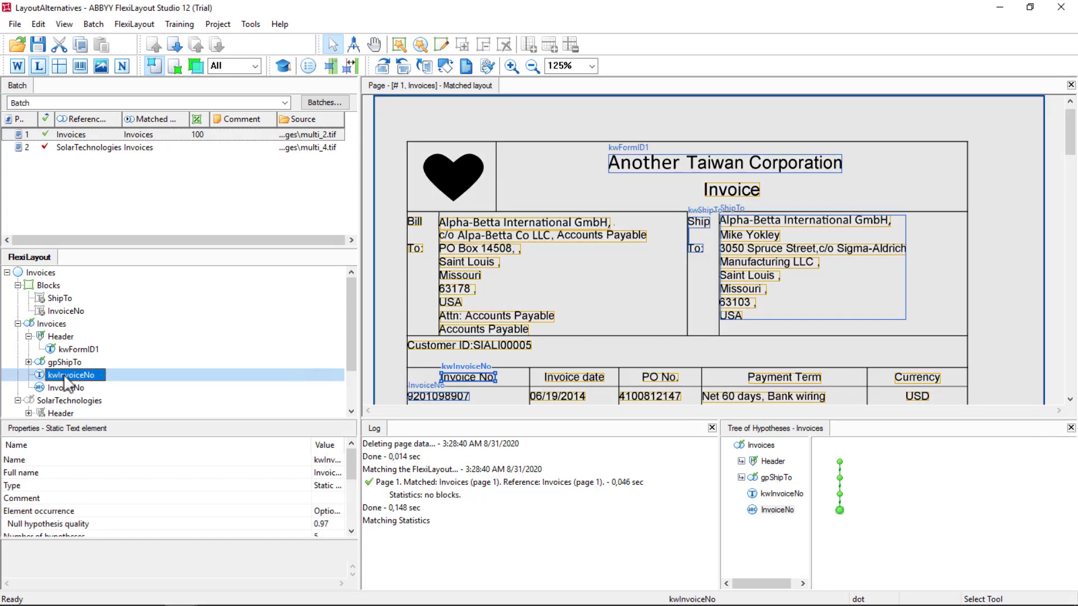
pyautogui.doubleClick(65, 376)
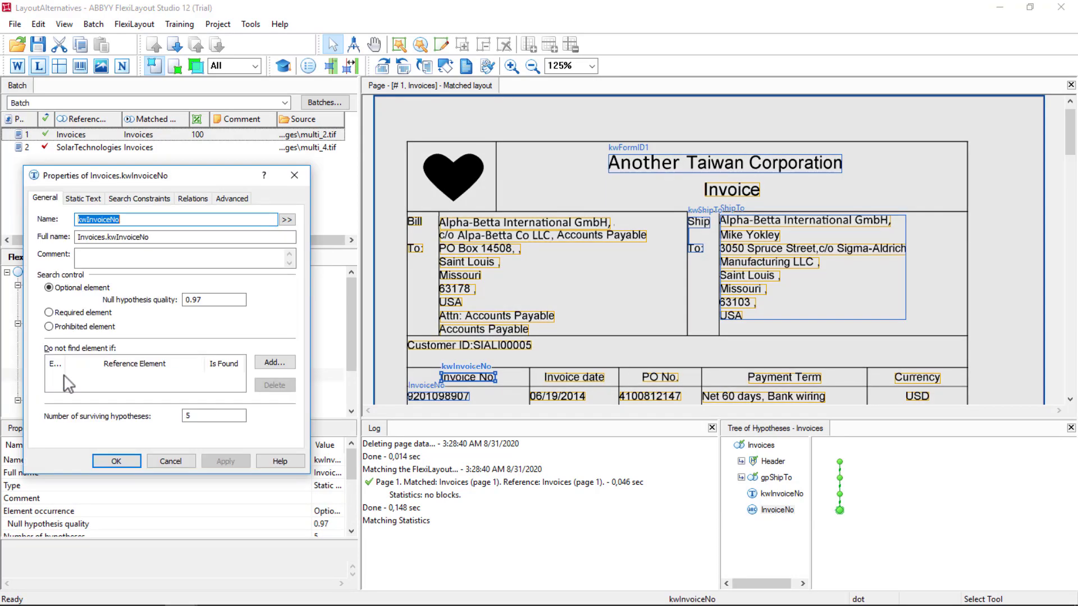
pyautogui.click(83, 199)
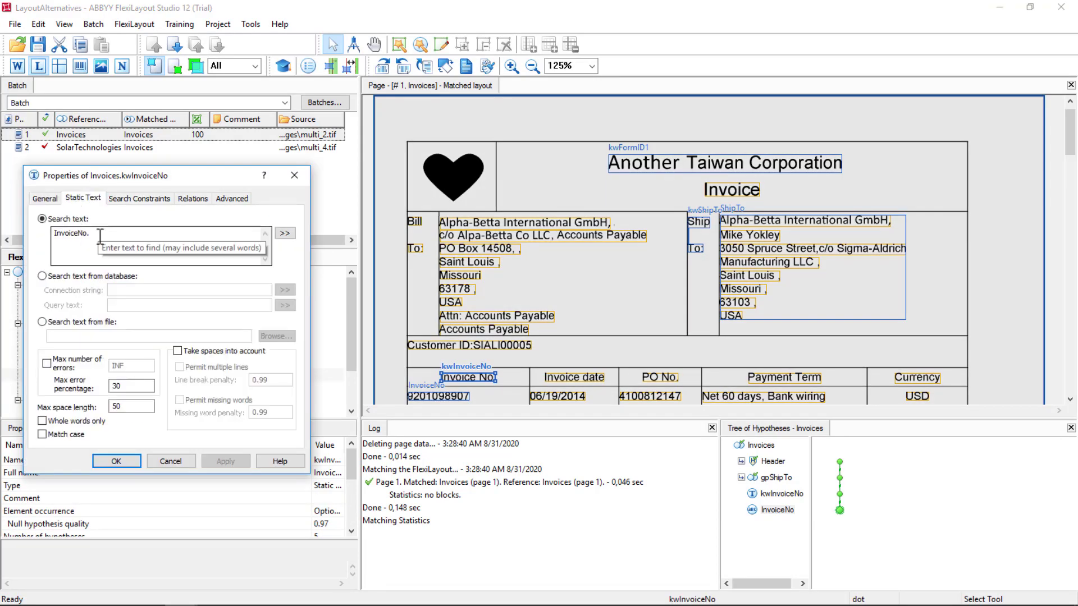
pyautogui.click(63, 147)
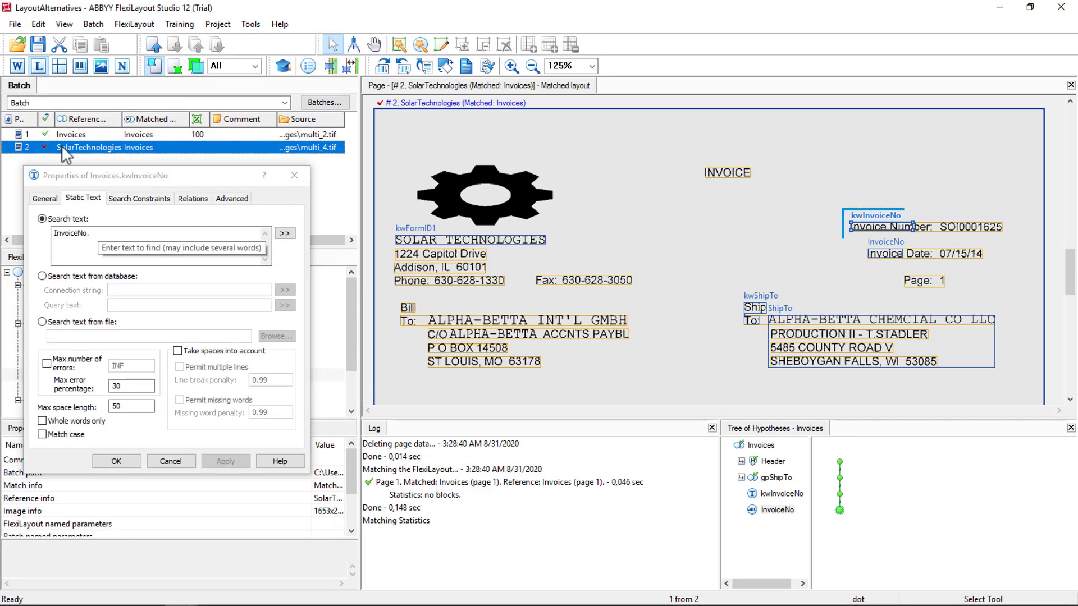
pyautogui.click(923, 229)
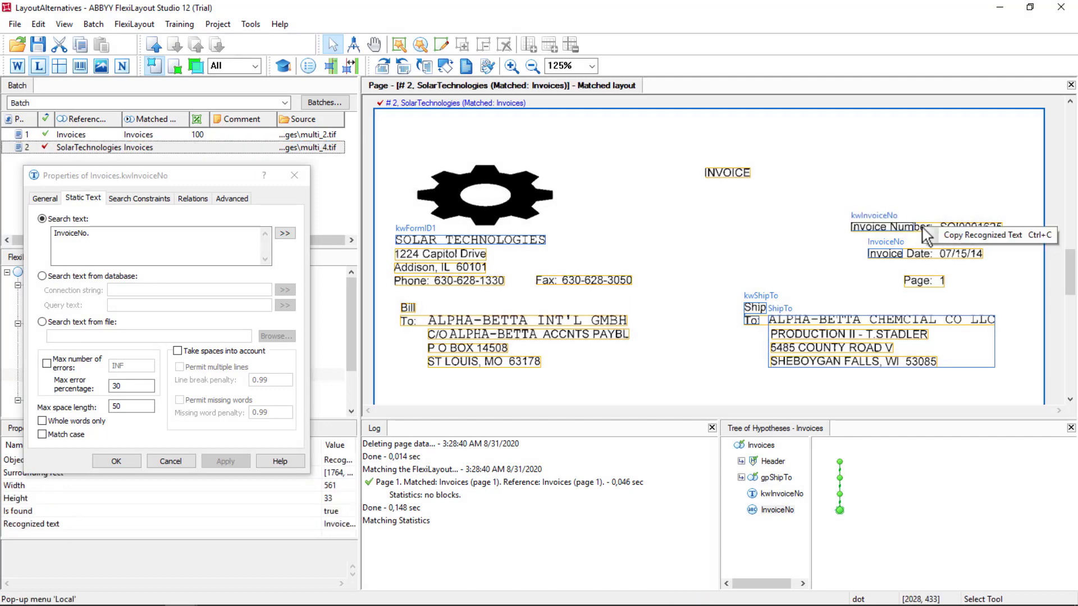
# Change the search text to 'InvoiceNo.|Invoice Number:' and apply it
pyautogui.click(103, 237)
pyautogui.write('|')
pyautogui.hotkey('ctrl', 'v')
pyautogui.press('BackSpace')
pyautogui.press('BackSpace')
pyautogui.press('BackSpace')
pyautogui.press('BackSpace')
pyautogui.press('BackSpace')
pyautogui.press('BackSpace')
pyautogui.press('BackSpace')
pyautogui.press('BackSpace')
pyautogui.press('BackSpace')
pyautogui.press('BackSpace')
pyautogui.press('BackSpace')
pyautogui.press('BackSpace')
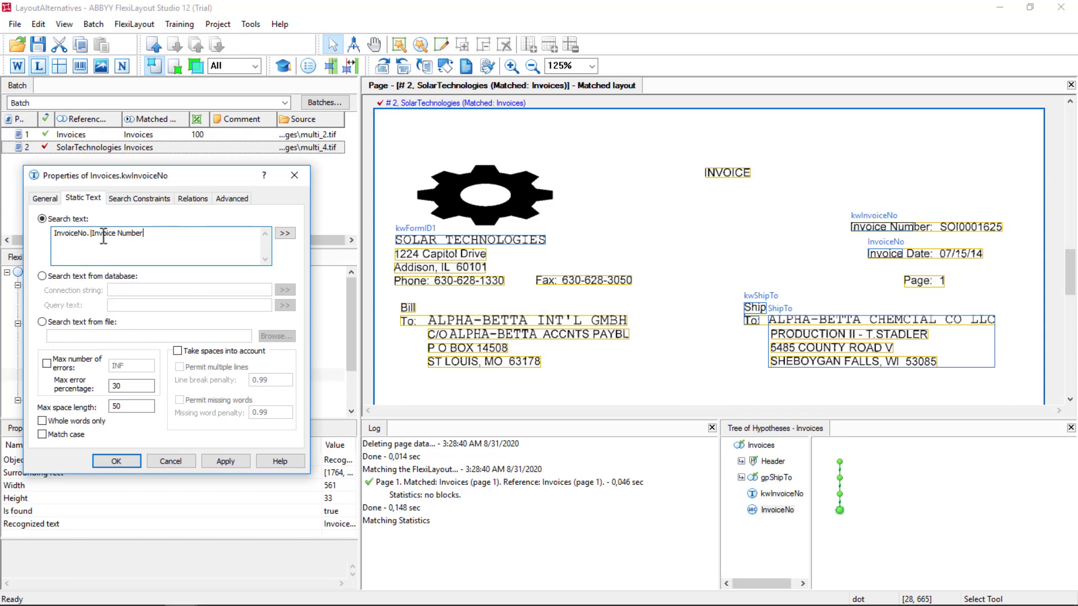
pyautogui.write(':')
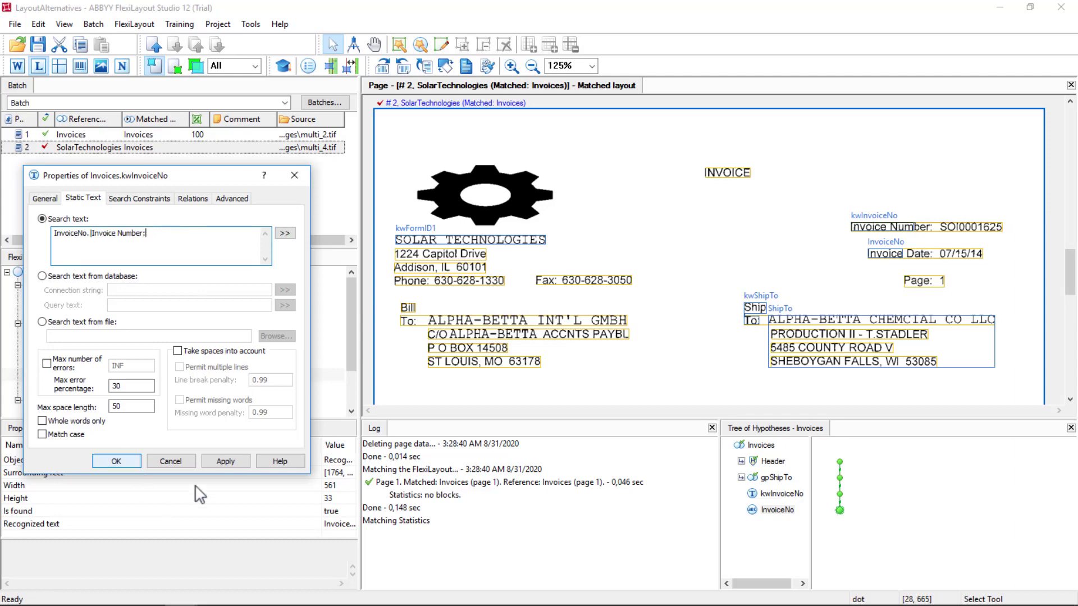
pyautogui.click(225, 461)
pyautogui.click(116, 461)
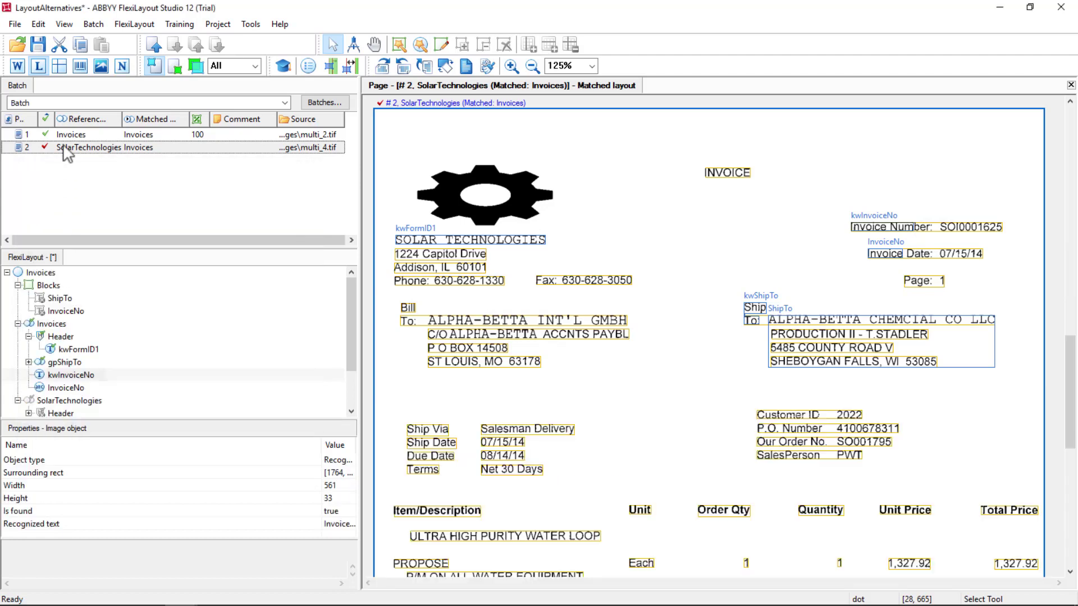
# Rematch the SolarTechnologies page and locate kwInvoiceNo on its Invoice Number label
pyautogui.rightClick(66, 158)
pyautogui.click(102, 168)
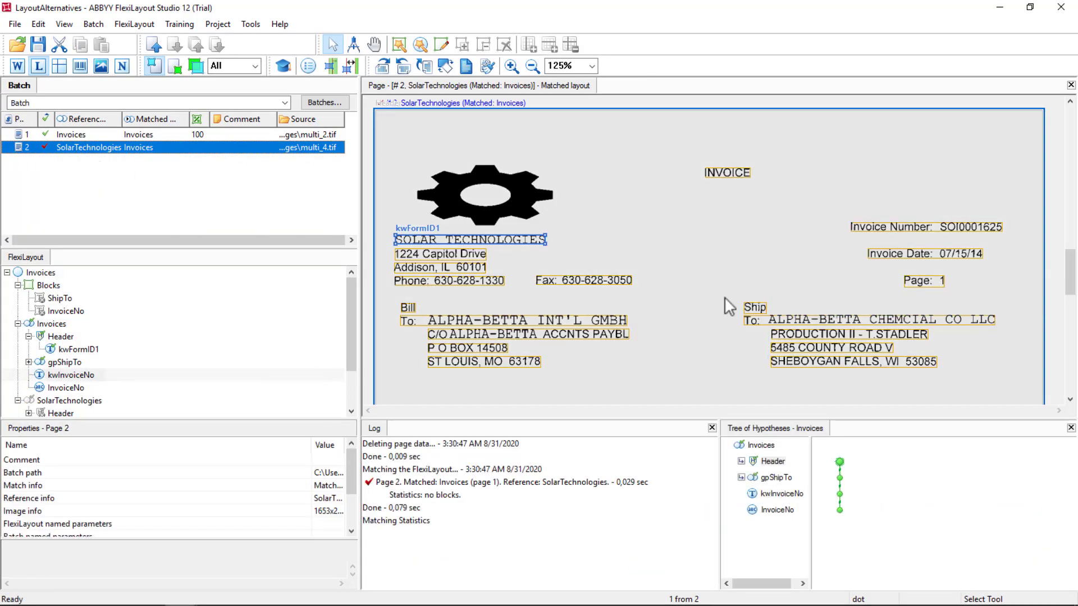
pyautogui.click(840, 494)
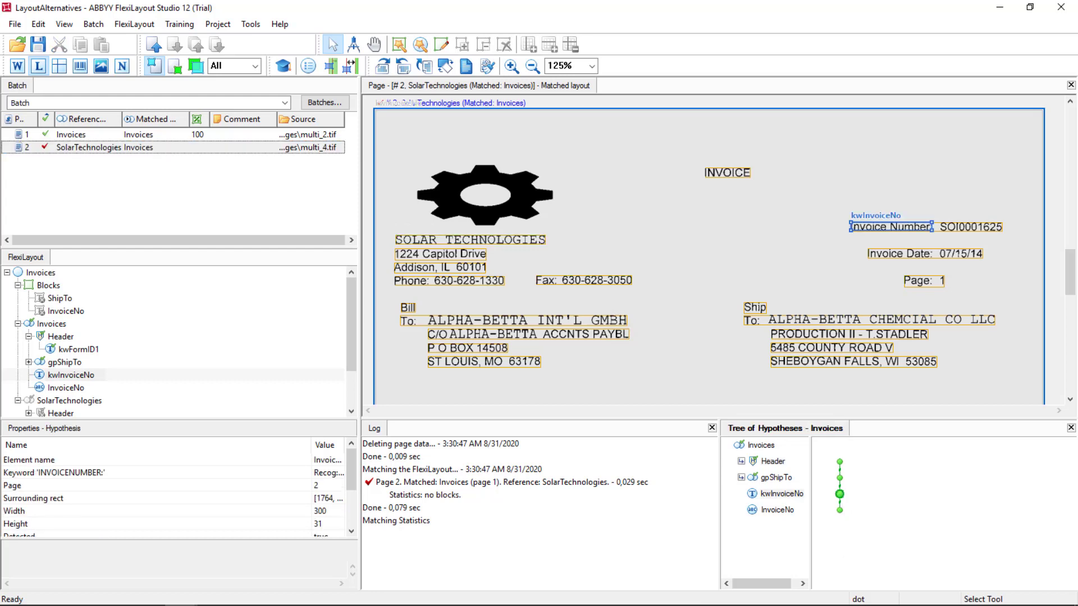
pyautogui.rightClick(53, 326)
pyautogui.moveTo(97, 332)
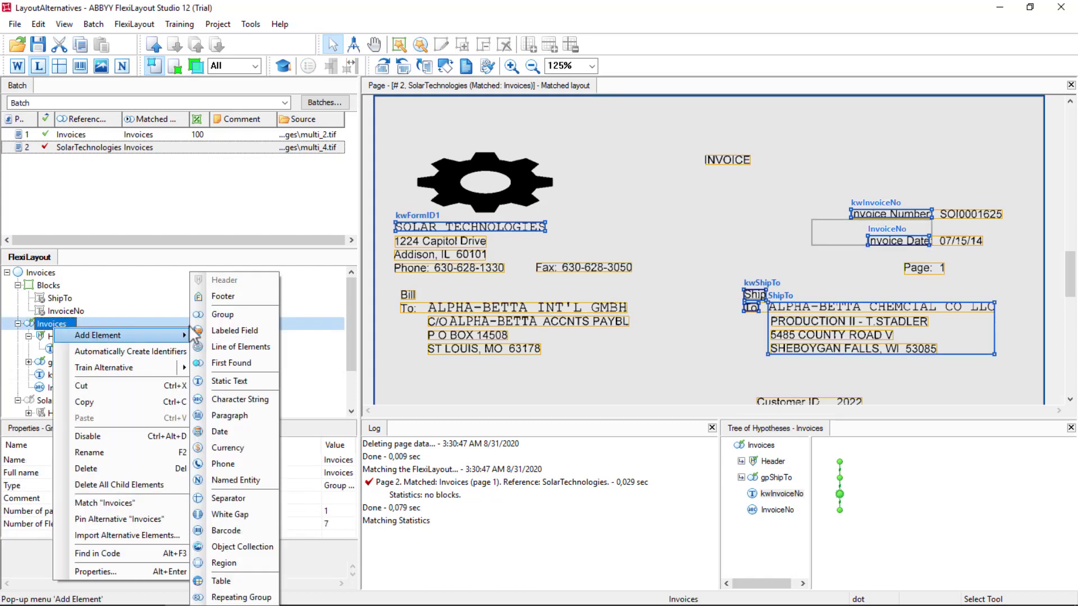
# Add a First Found element named FirstFound under Invoices with default settings
pyautogui.click(231, 363)
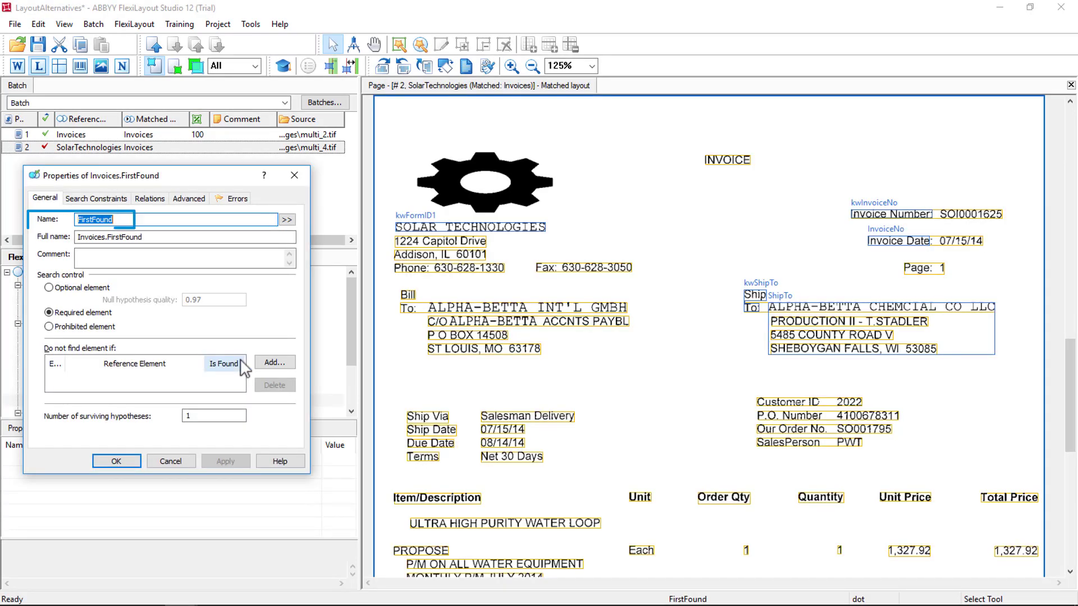
pyautogui.click(129, 461)
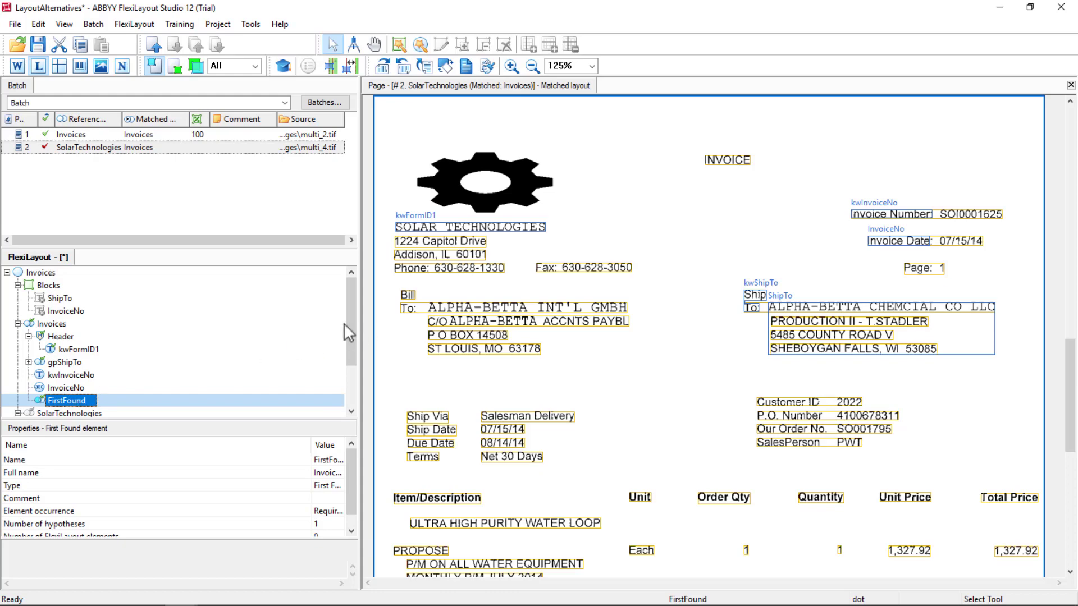
# Move InvoiceNo into the FirstFound group and review its Below and Above relations
pyautogui.moveTo(349, 320); pyautogui.dragTo(353, 349)
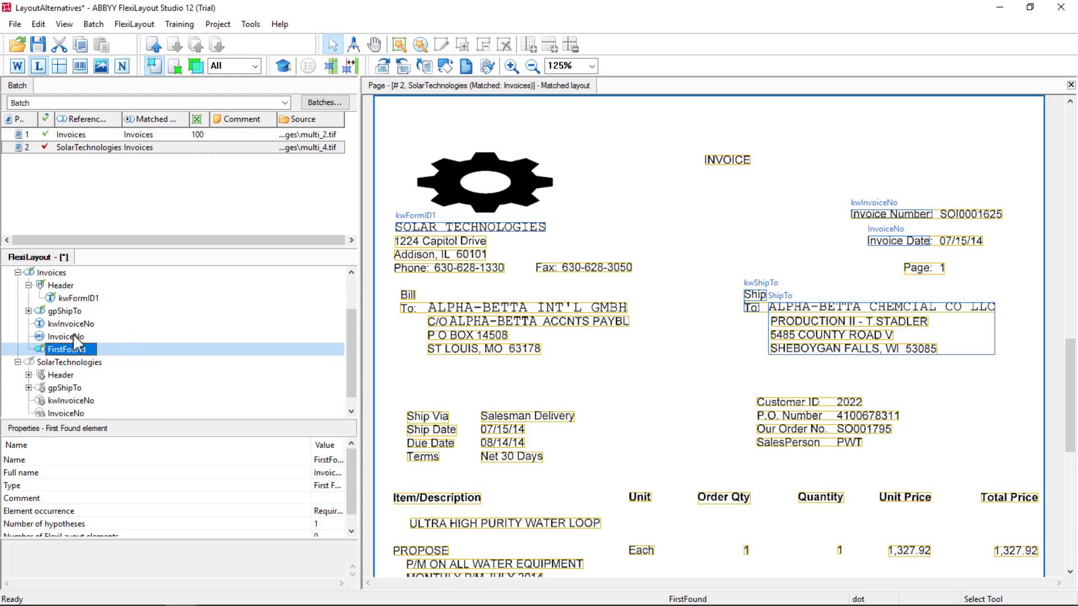
pyautogui.moveTo(73, 333); pyautogui.dragTo(87, 352)
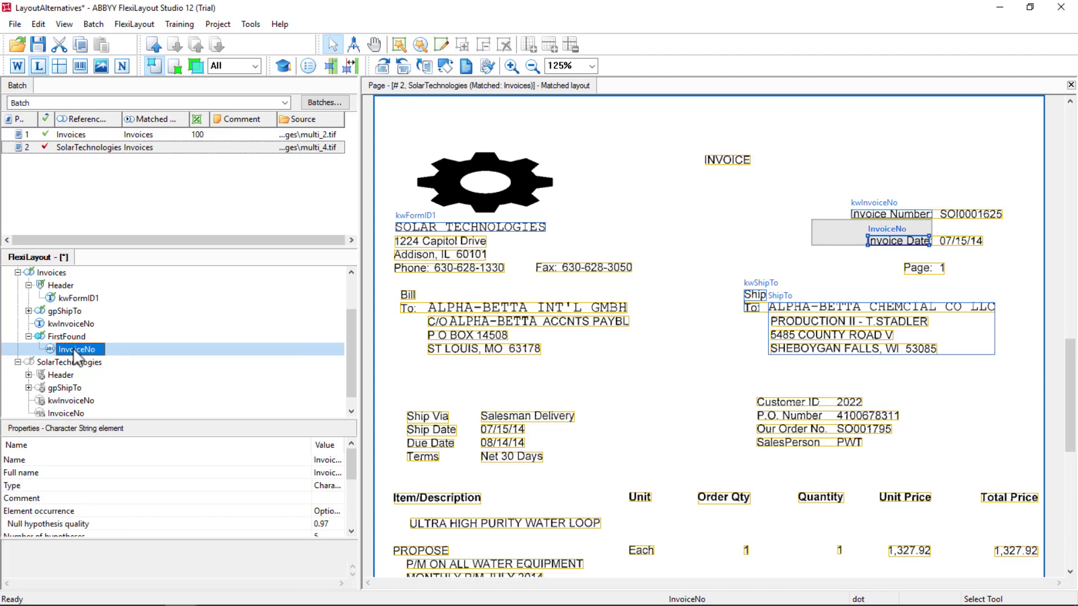
pyautogui.doubleClick(74, 351)
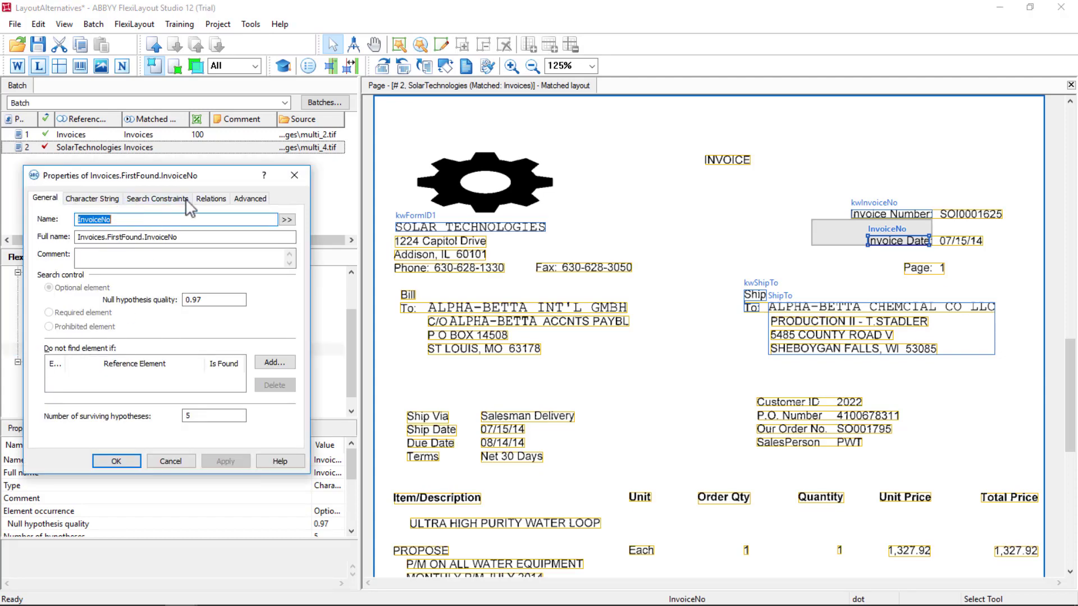
pyautogui.click(214, 201)
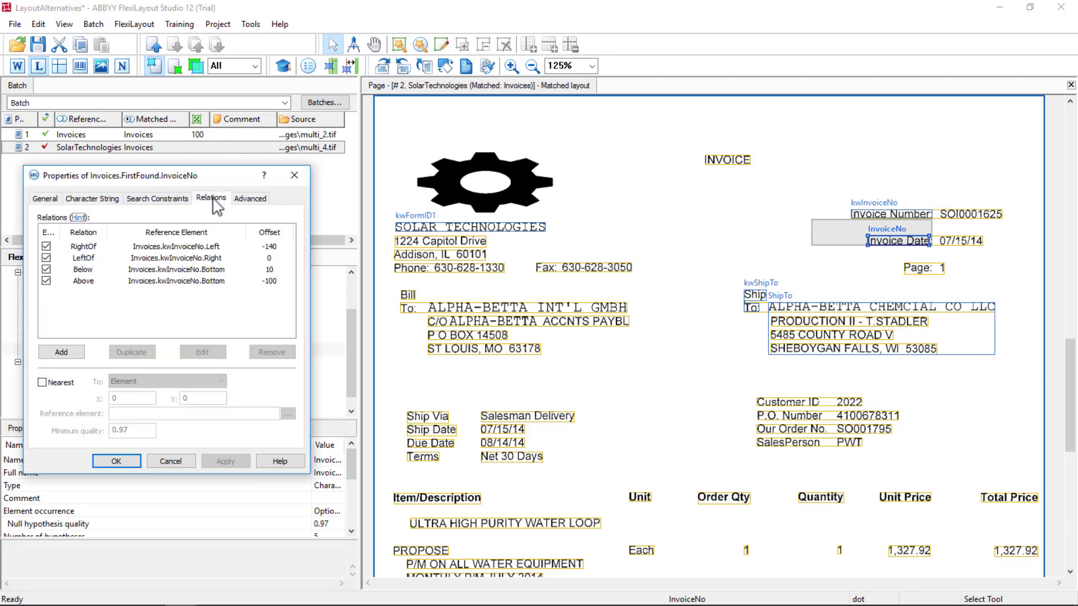
pyautogui.click(105, 274)
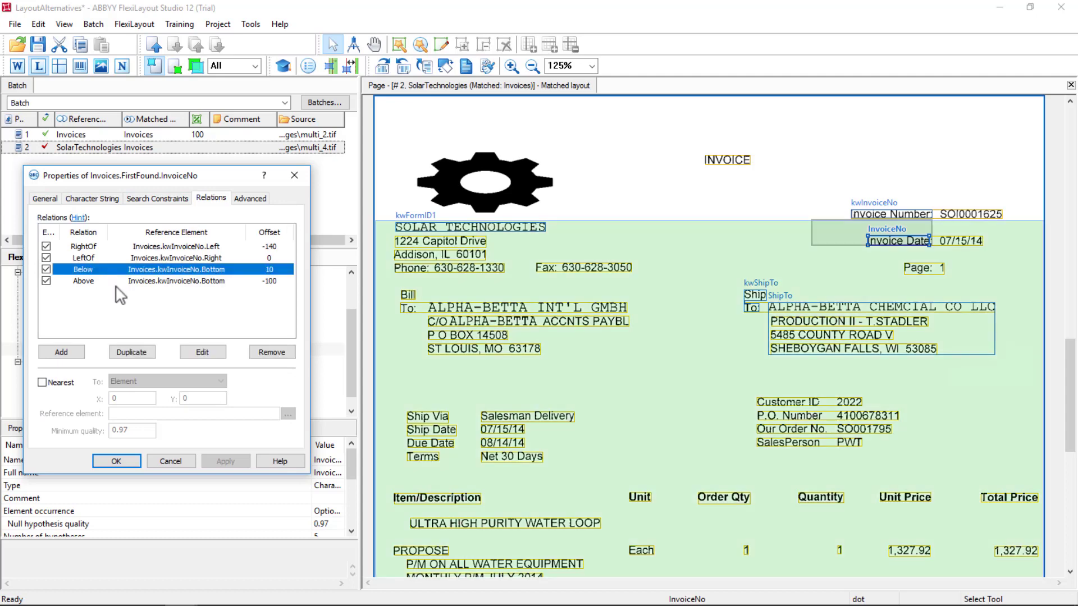
pyautogui.click(116, 283)
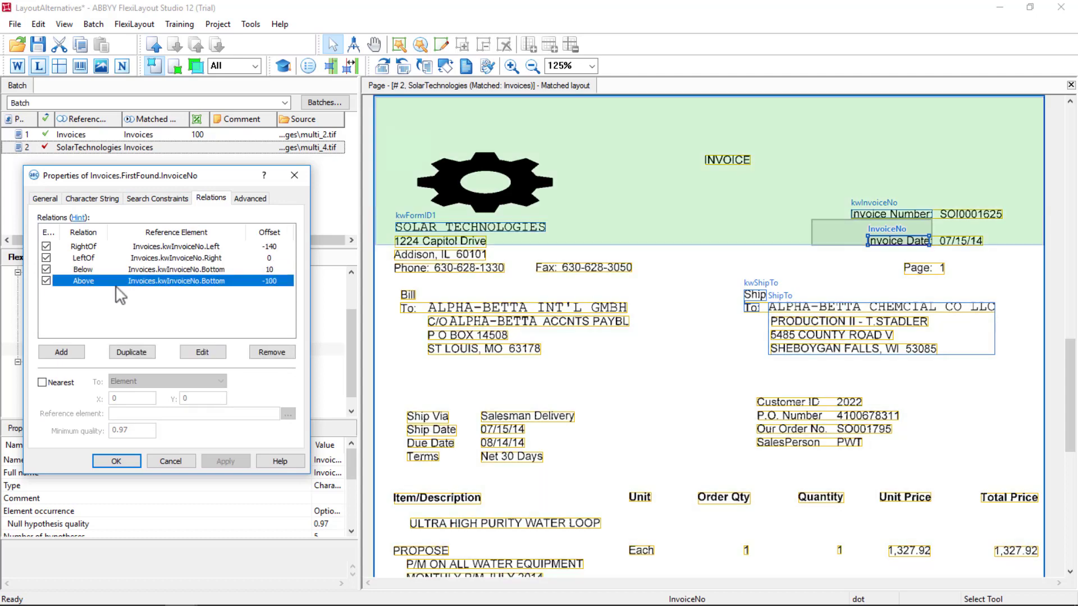
pyautogui.click(171, 461)
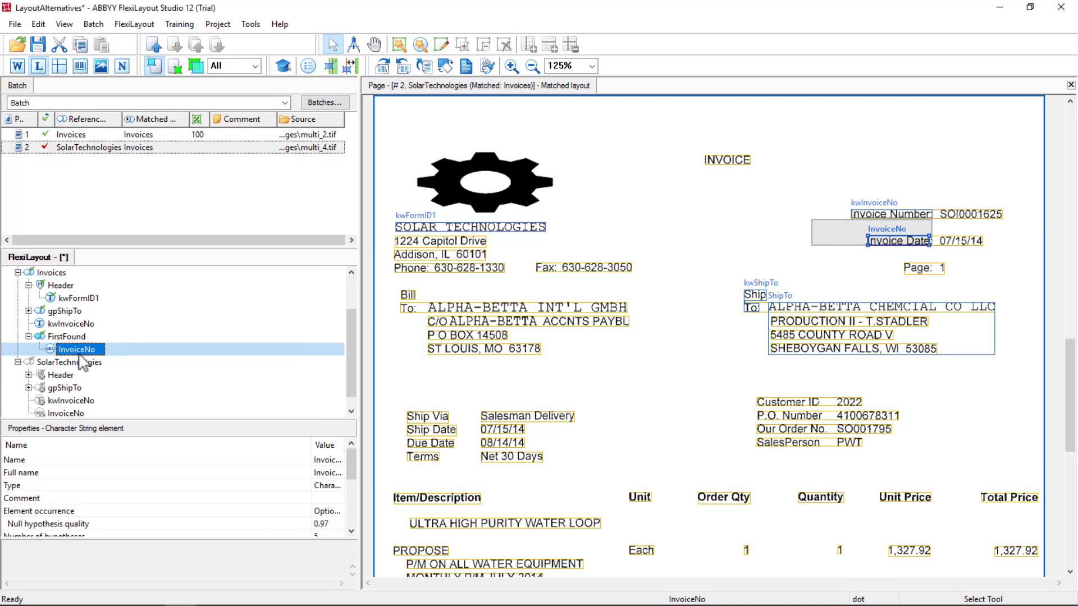
# Rename InvoiceNo to InvoiceNoBelow
pyautogui.click(99, 350)
pyautogui.press('End')
pyautogui.write('Below')
pyautogui.press('Return')
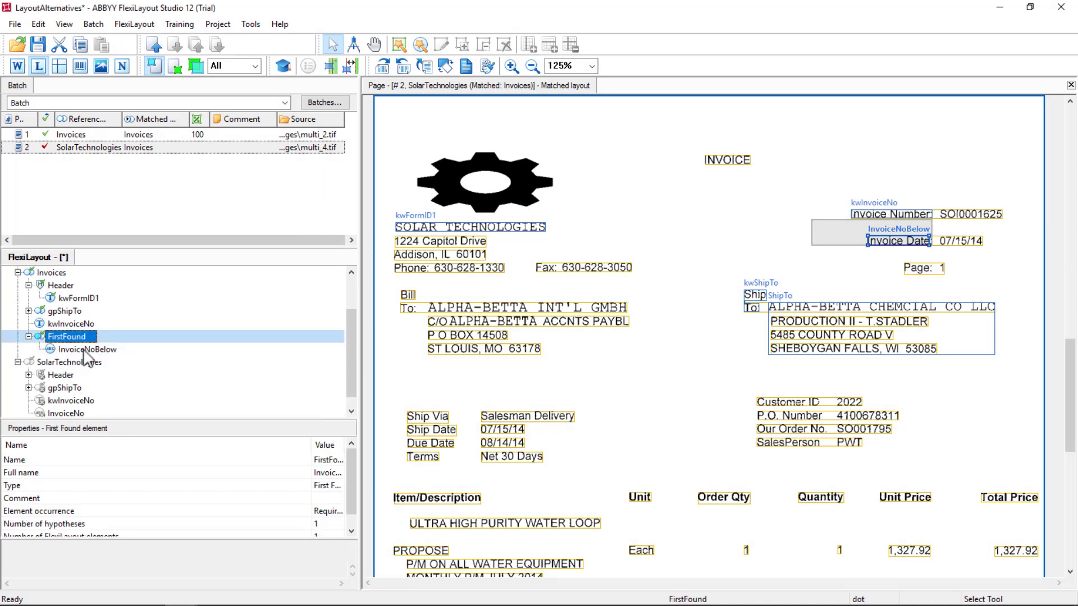
# Duplicate InvoiceNoBelow, place the copy above it and rename it InvoiceNoRight
pyautogui.click(84, 350)
pyautogui.hotkey('ctrl', 'c')
pyautogui.hotkey('ctrl', 'v')
pyautogui.moveTo(90, 362); pyautogui.dragTo(89, 343)
pyautogui.click(100, 349)
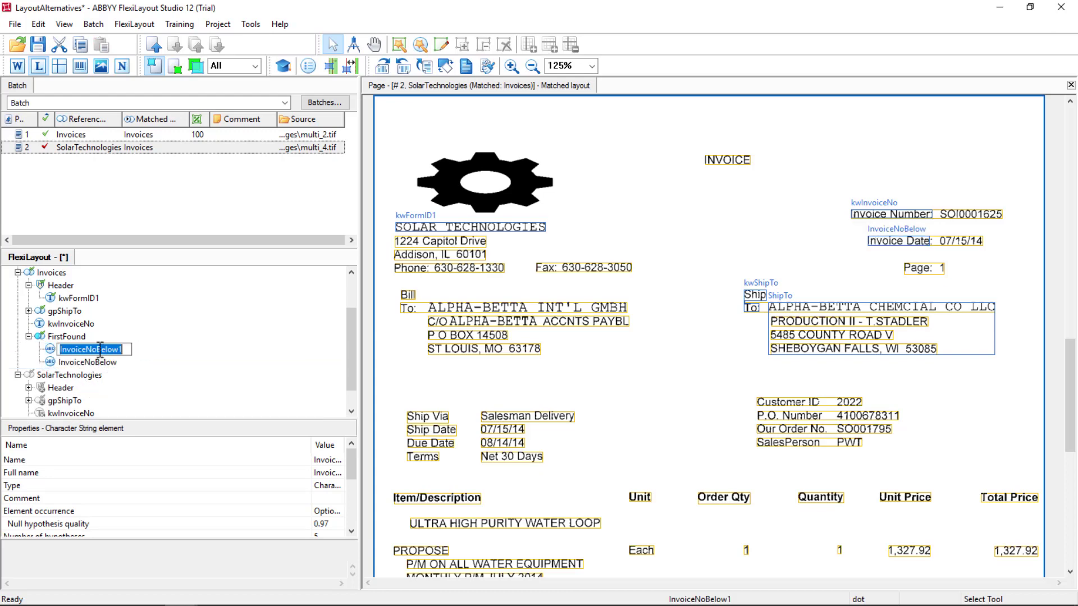
pyautogui.hotkey('shift', 'End')
pyautogui.write('Right')
pyautogui.press('Return')
pyautogui.press('F2')
# Measure InvoiceNoRight's RightOf relation from kwInvoiceNo's right boundary with offset 10
pyautogui.doubleClick(49, 352)
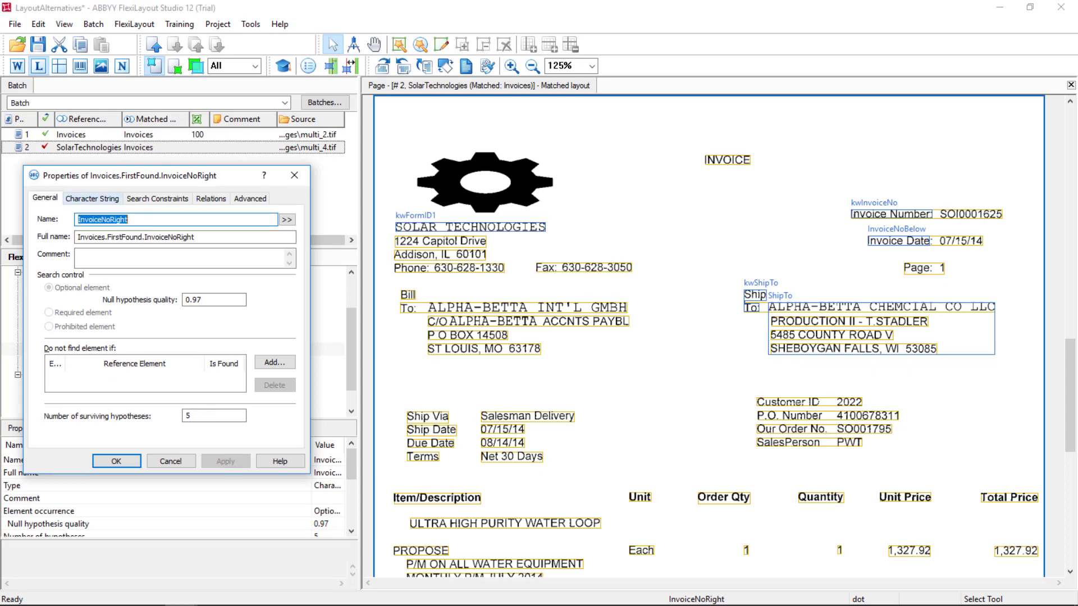
pyautogui.click(211, 200)
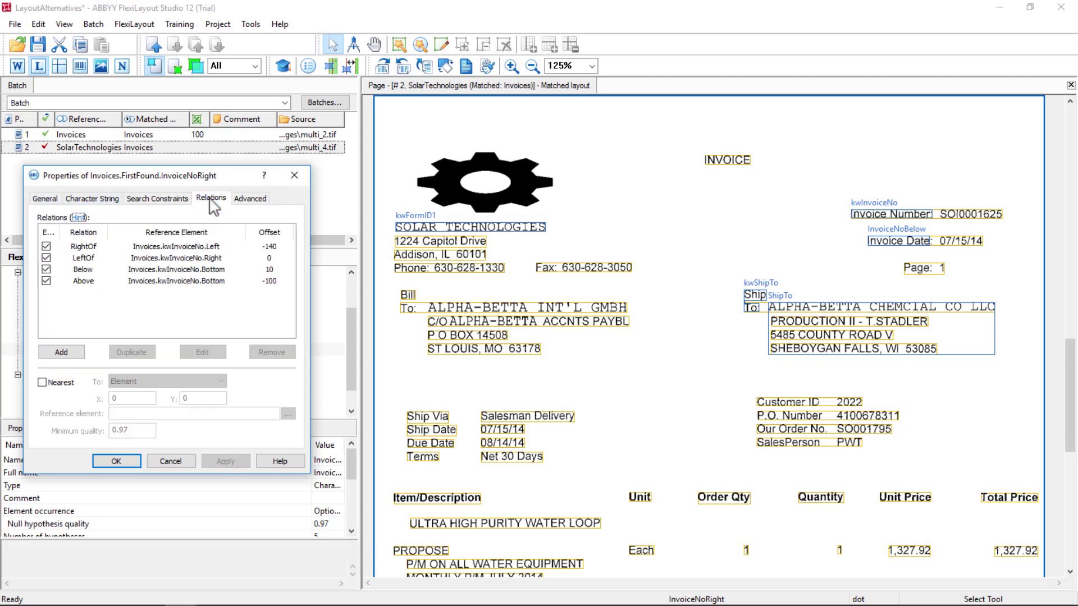
pyautogui.doubleClick(82, 247)
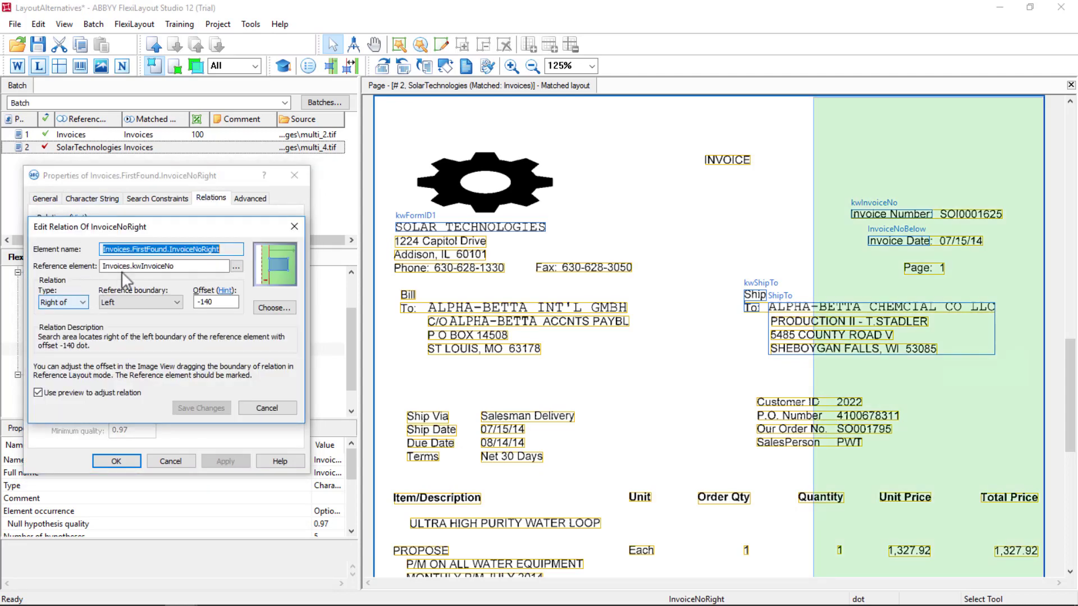
pyautogui.click(130, 302)
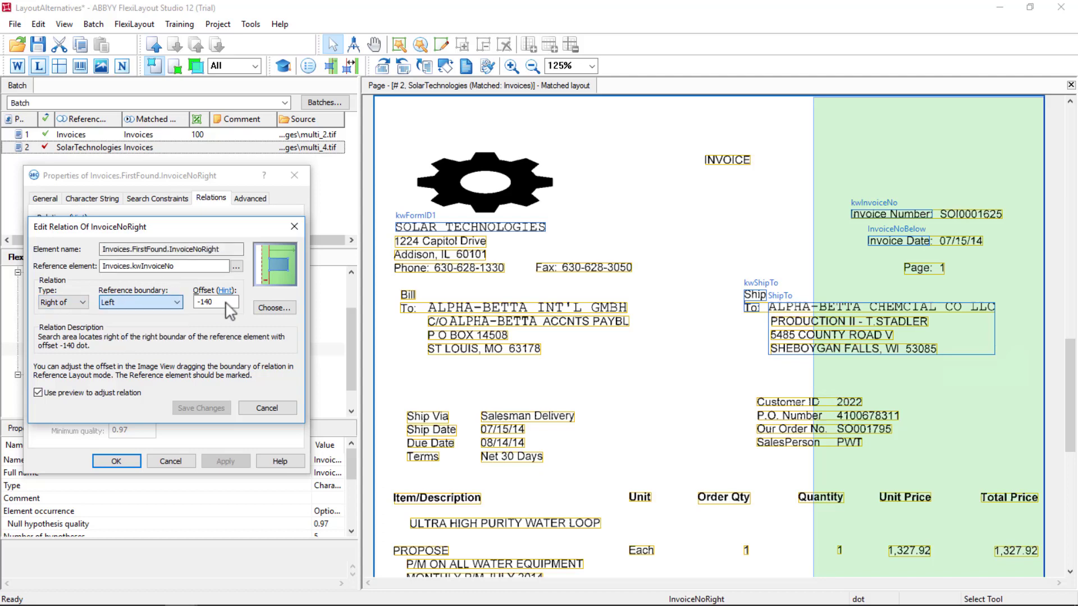
pyautogui.click(121, 332)
pyautogui.click(225, 302)
pyautogui.hotkey('ctrl', 'a')
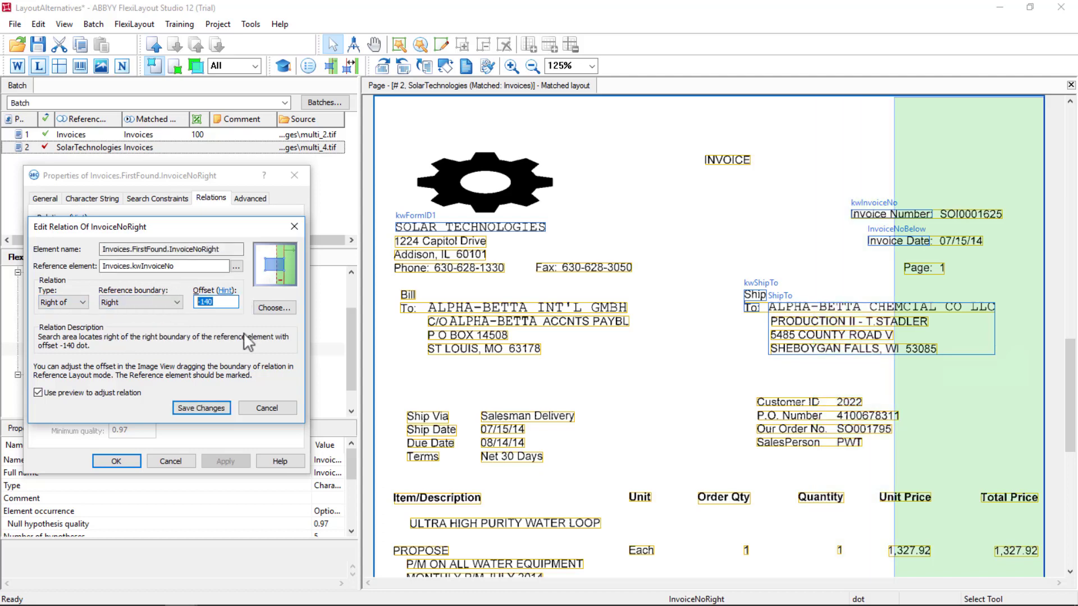
pyautogui.write('10')
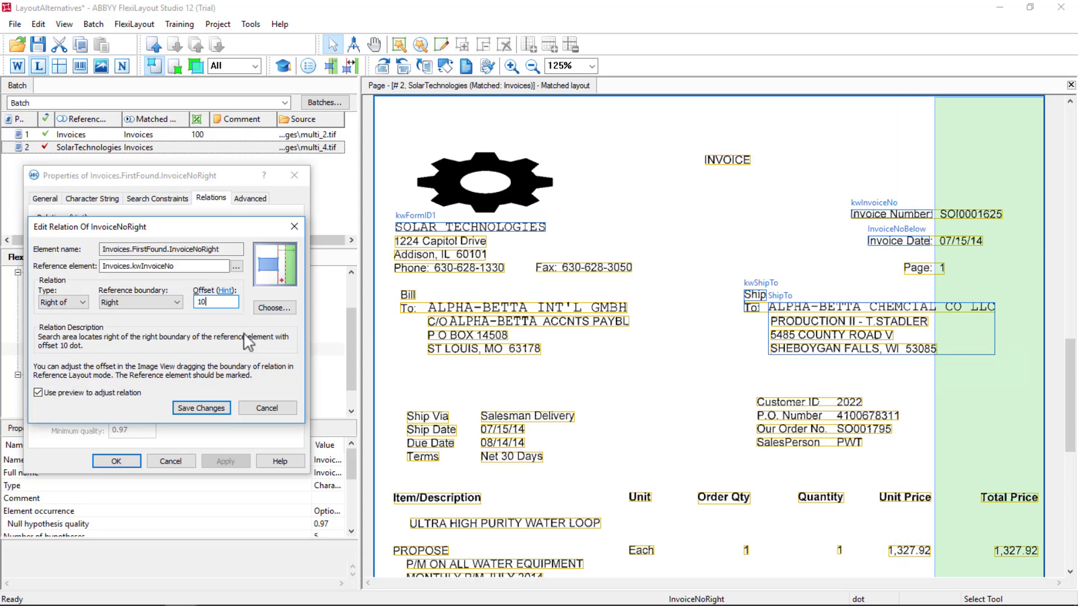
pyautogui.click(204, 404)
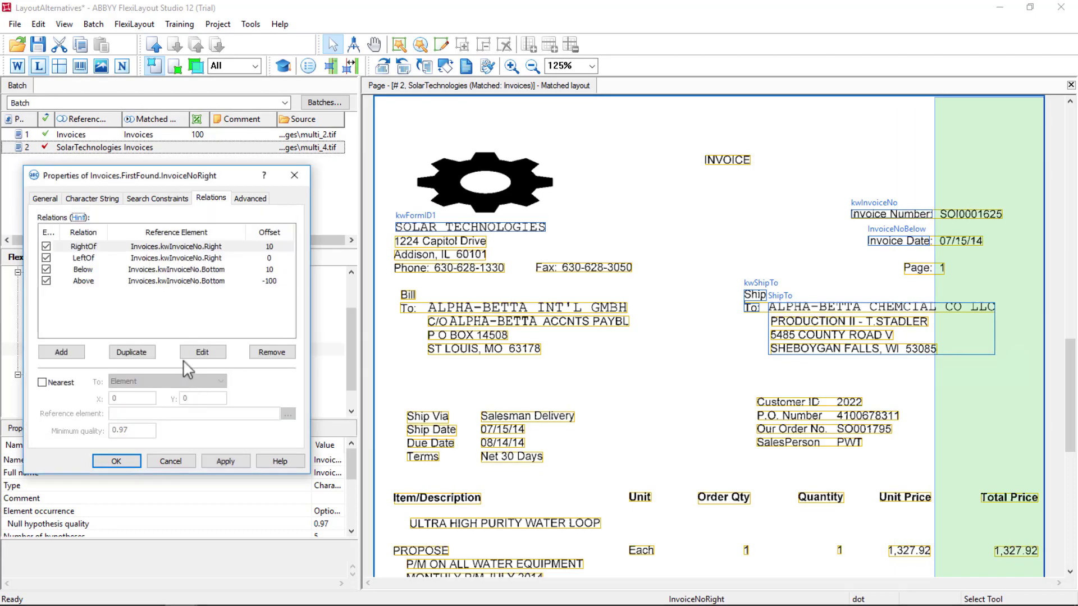
# Set the LeftOf relation's offset to -300
pyautogui.doubleClick(108, 259)
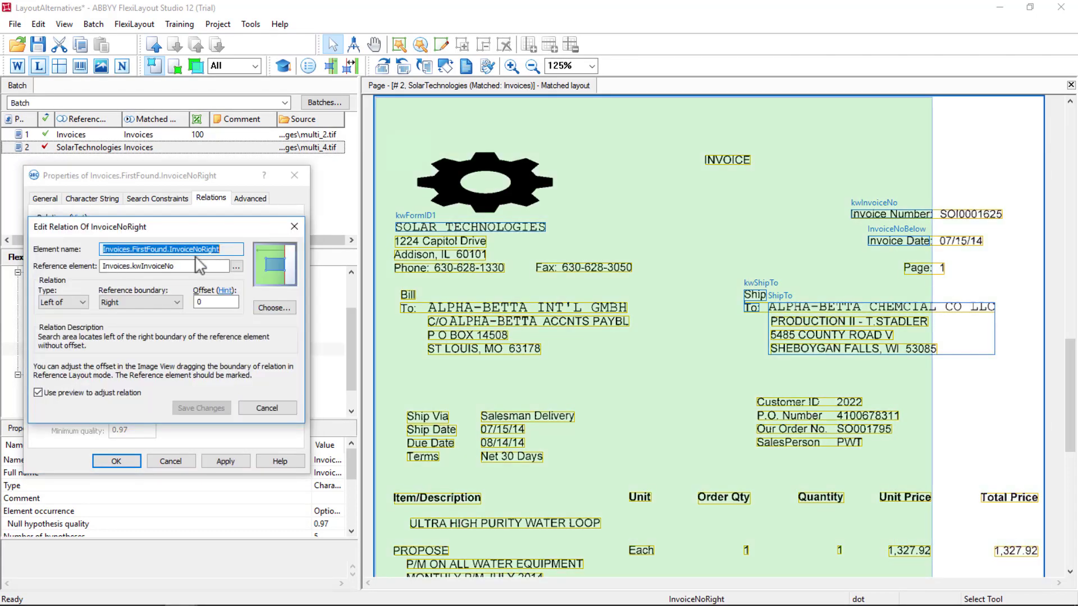
pyautogui.moveTo(938, 200); pyautogui.dragTo(997, 213)
pyautogui.click(216, 303)
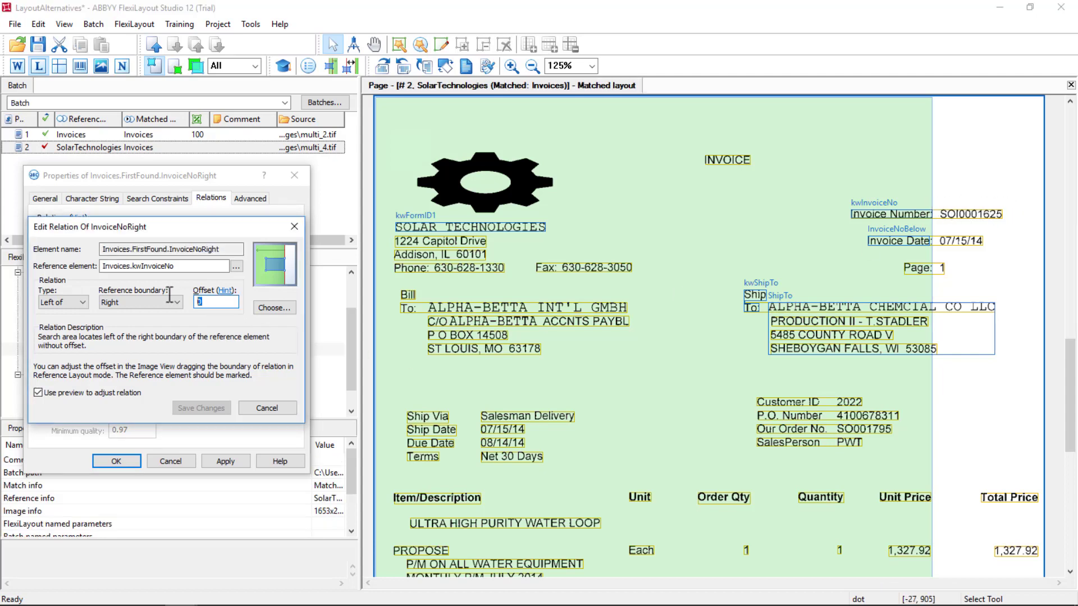
pyautogui.write('300')
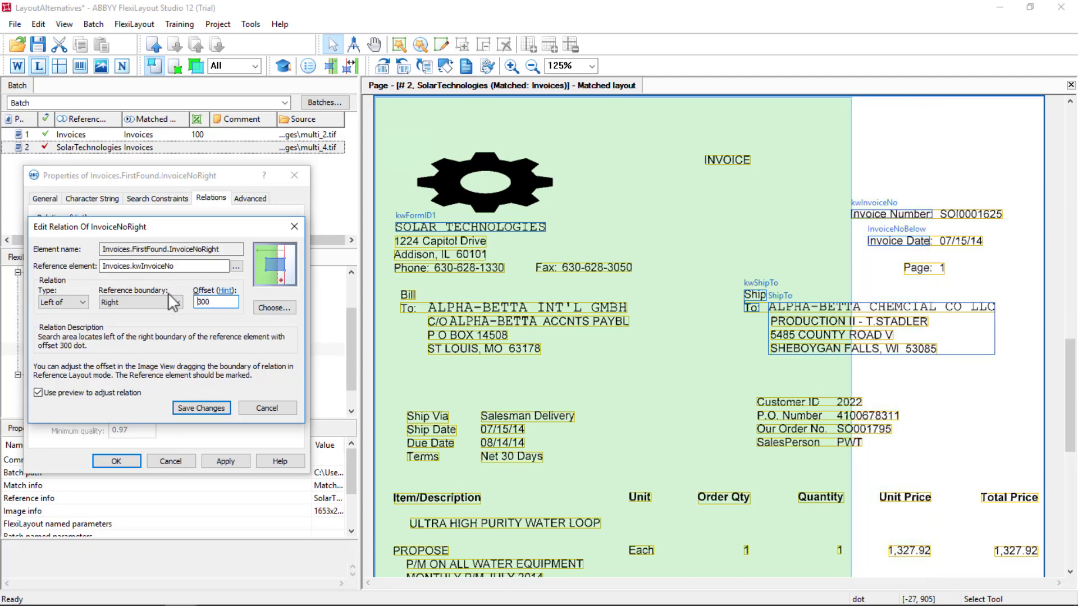
pyautogui.write('-')
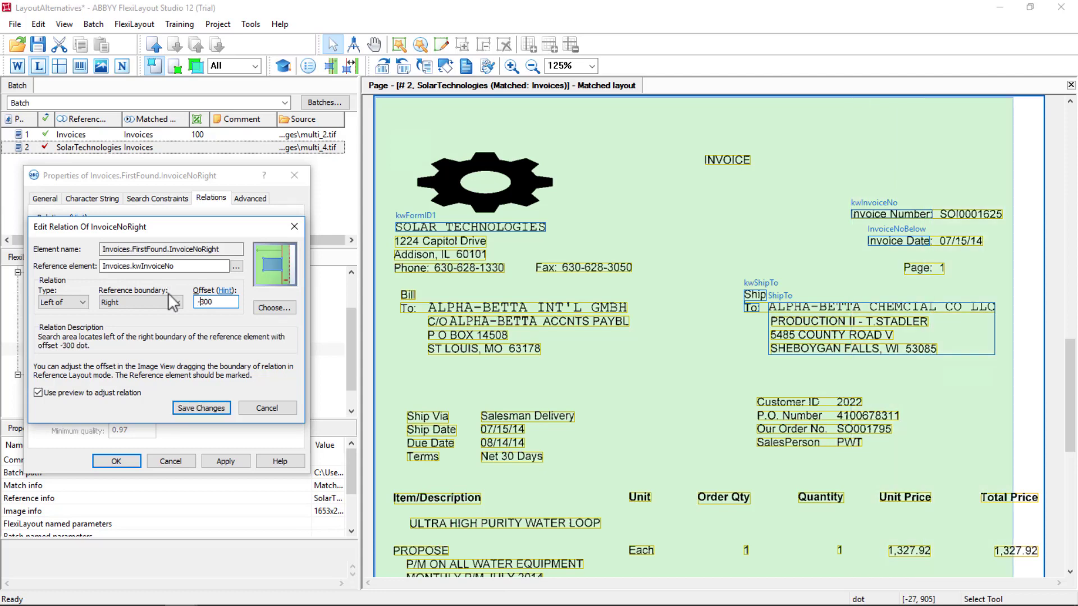
pyautogui.click(210, 407)
# Measure the Below relation from kwInvoiceNo's Top with offset -10
pyautogui.click(111, 274)
pyautogui.doubleClick(110, 274)
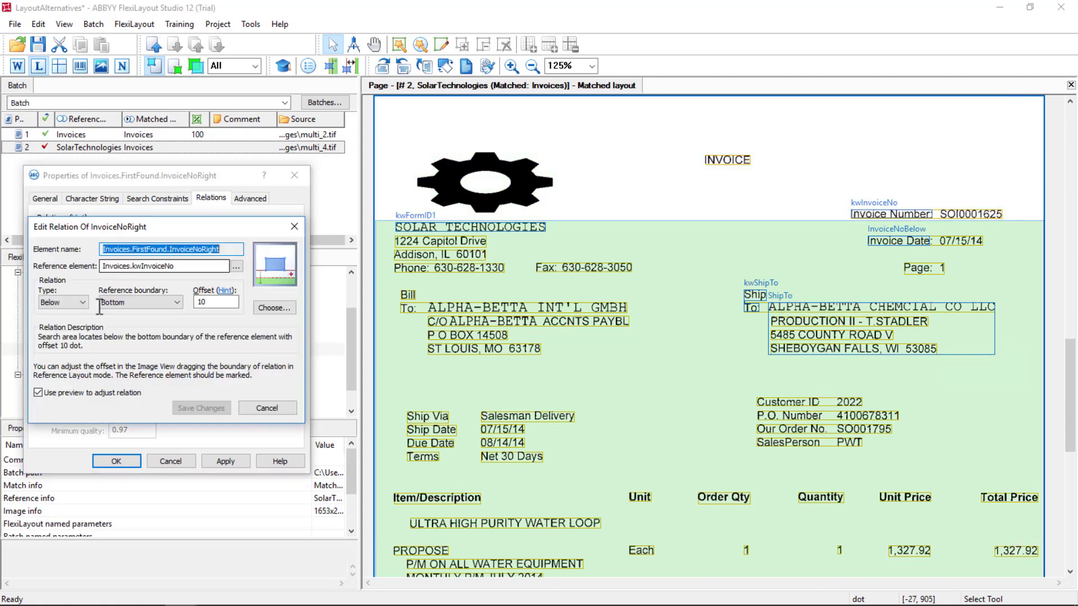
pyautogui.click(159, 302)
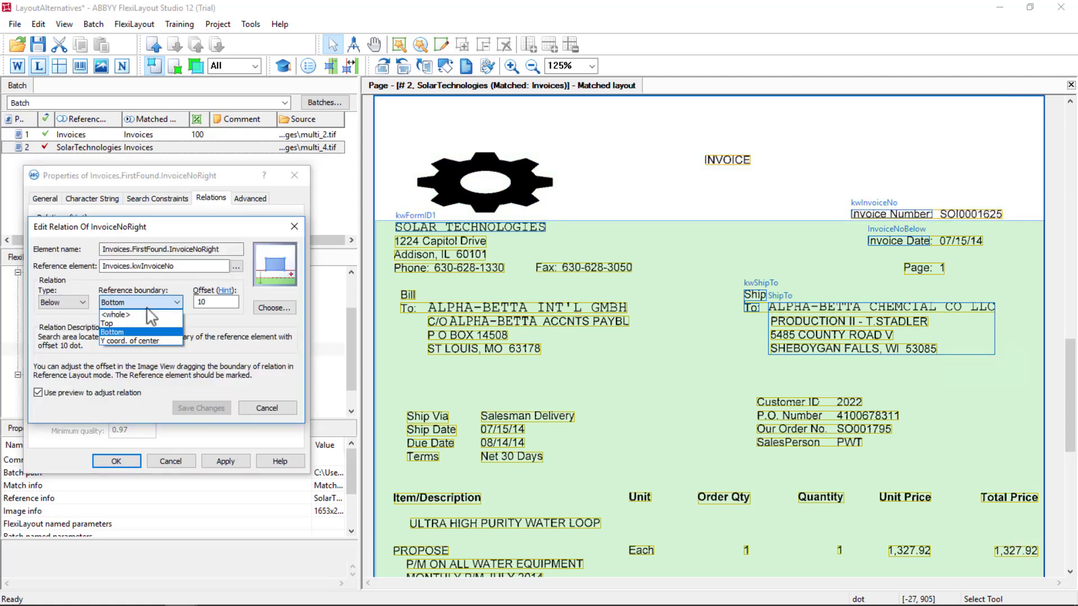
pyautogui.click(112, 324)
pyautogui.press('Tab')
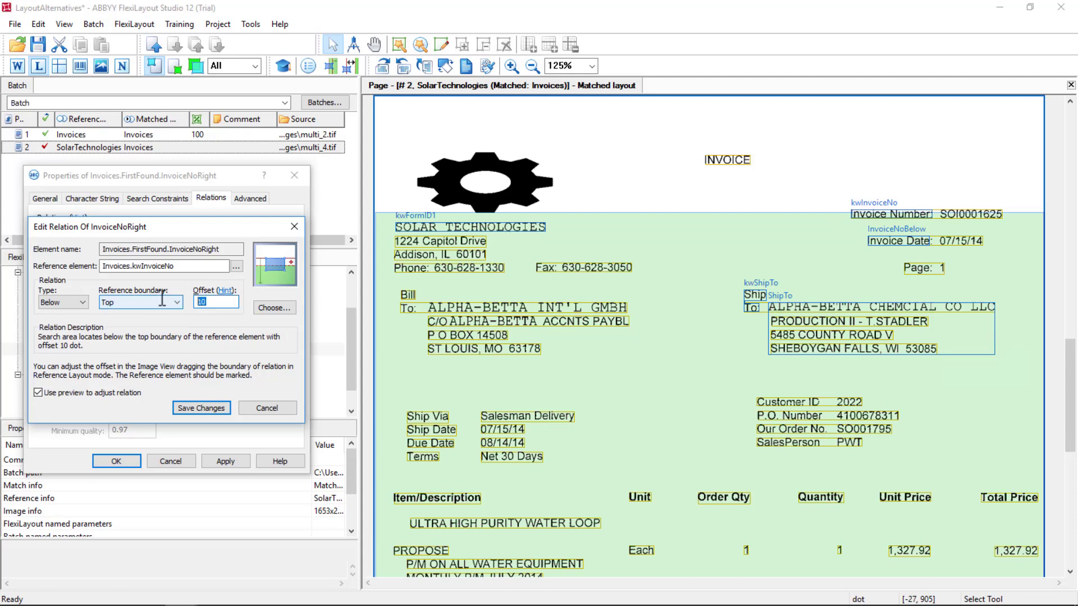
pyautogui.write('-10')
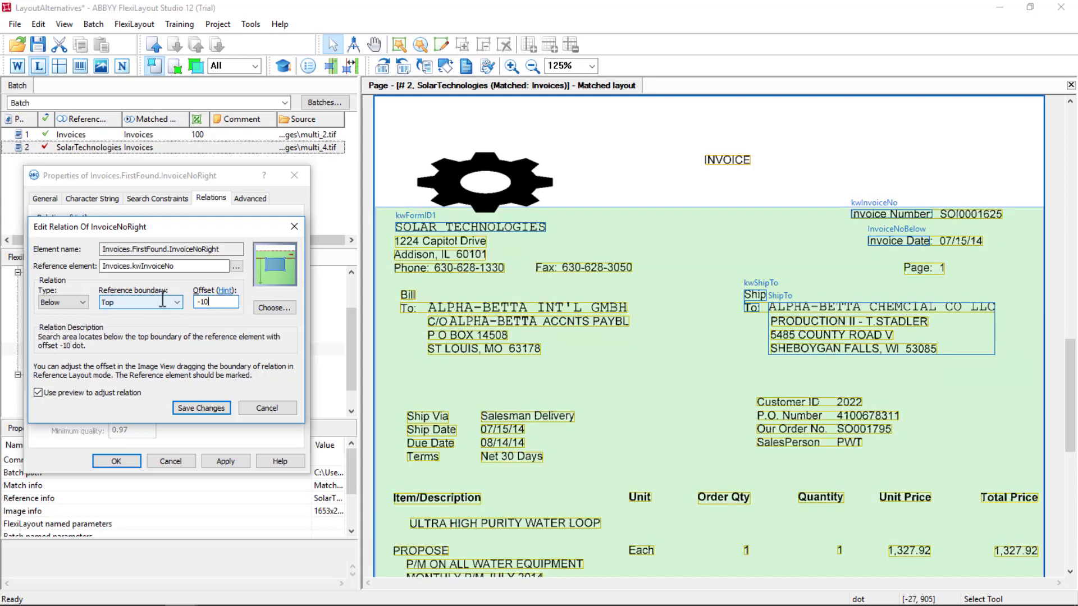
pyautogui.click(200, 405)
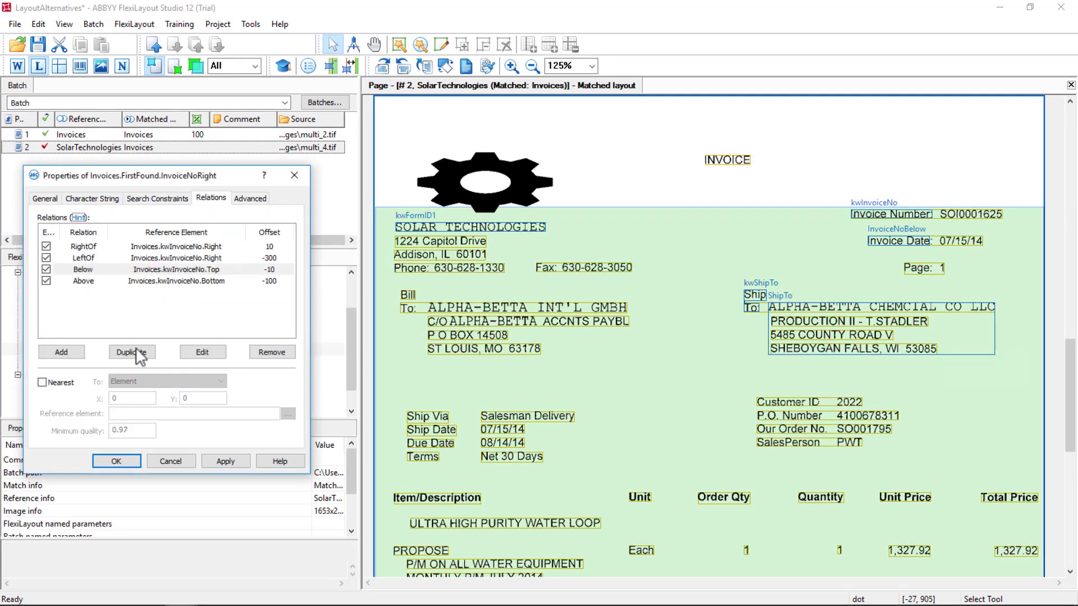
# Set the Above relation's offset to -10 and save the relation changes
pyautogui.doubleClick(81, 280)
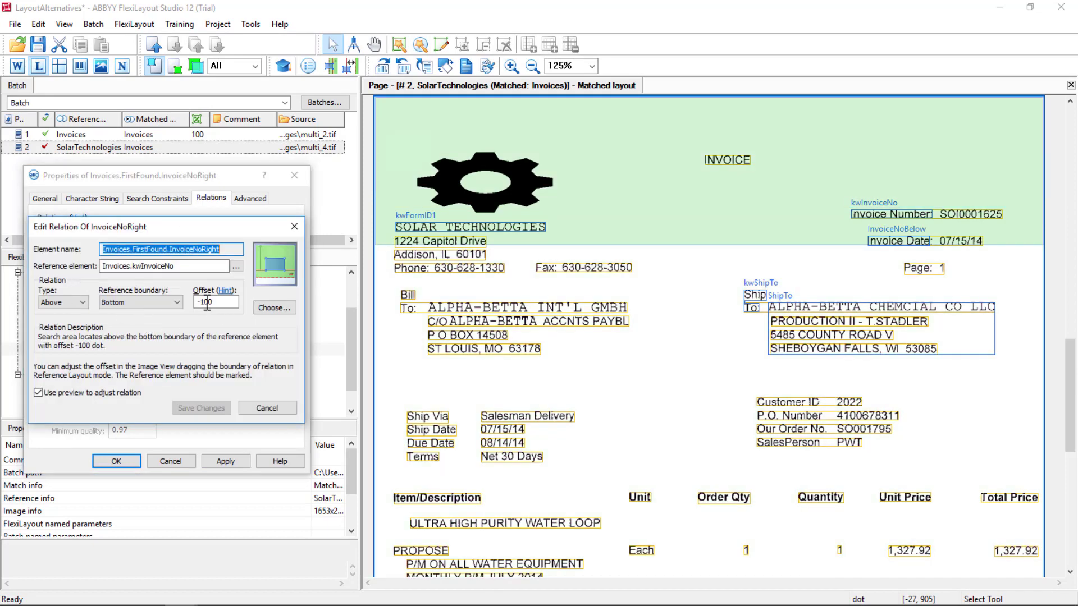
pyautogui.doubleClick(220, 302)
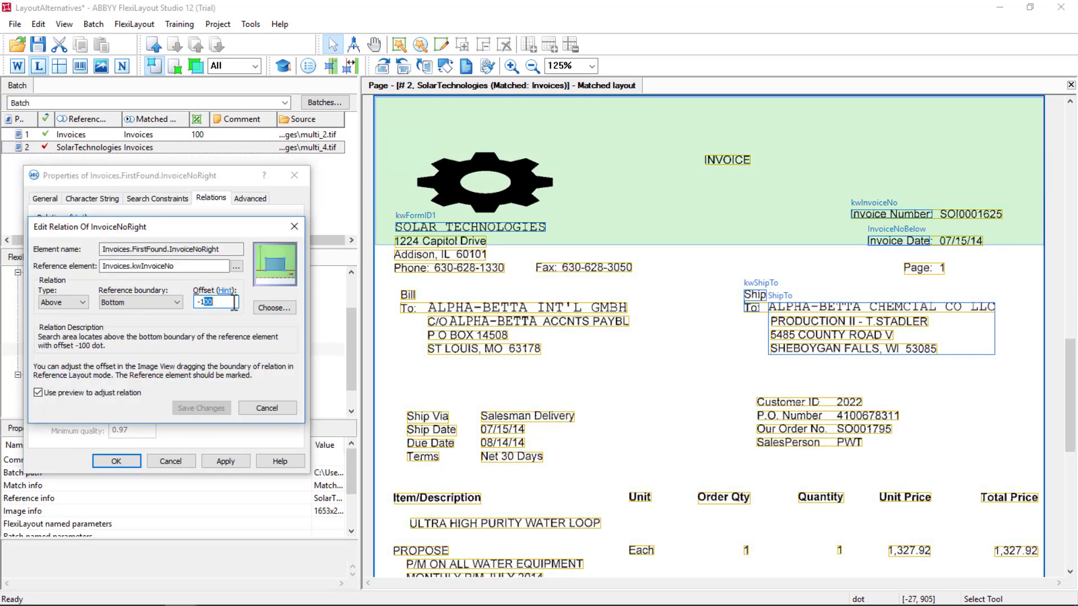
pyautogui.write('10')
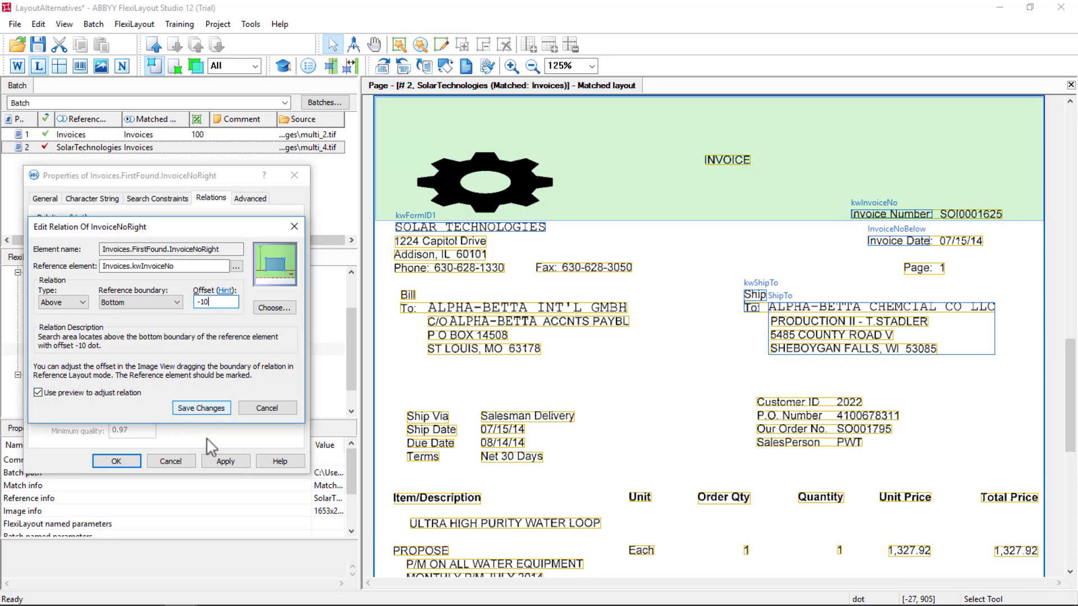
pyautogui.click(226, 461)
# Rematch page 2 and inspect FirstFound's InvoiceNoBelow and InvoiceNoRight (SOI0001625) hypotheses
pyautogui.click(116, 461)
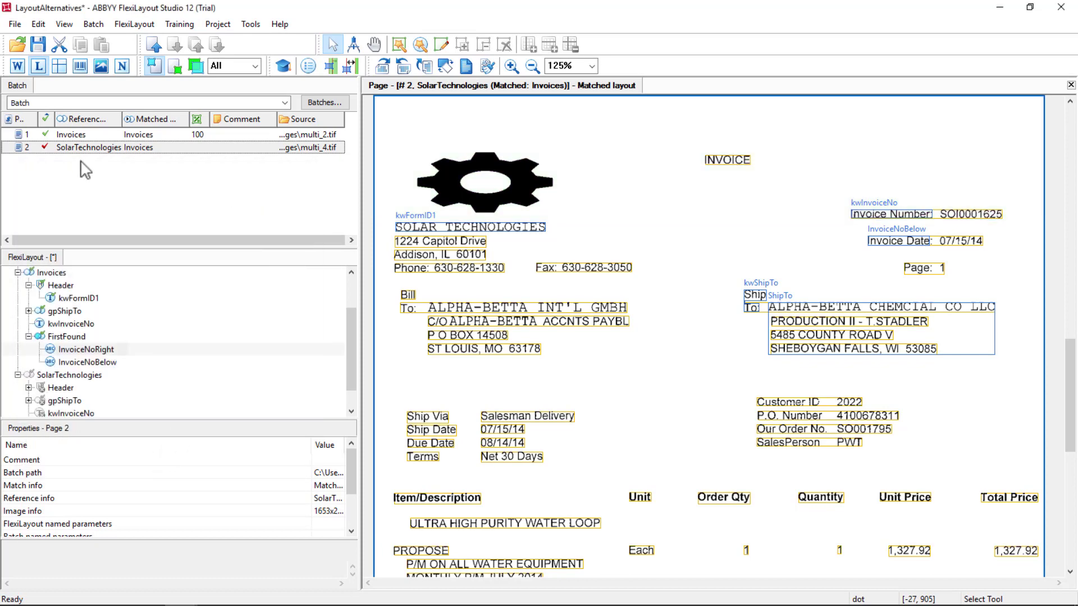
pyautogui.rightClick(77, 147)
pyautogui.click(116, 153)
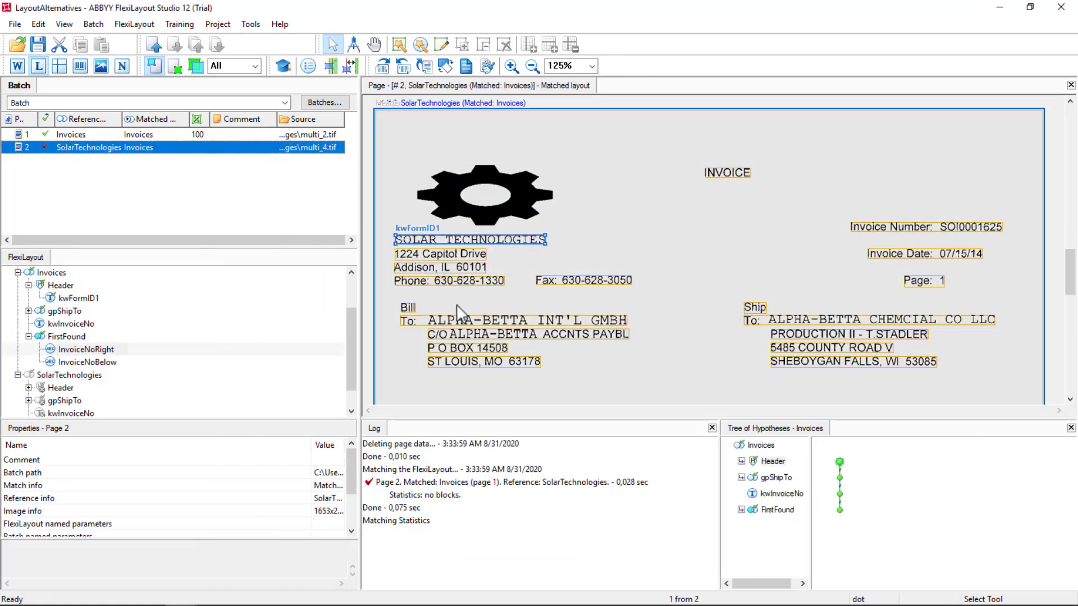
pyautogui.click(840, 510)
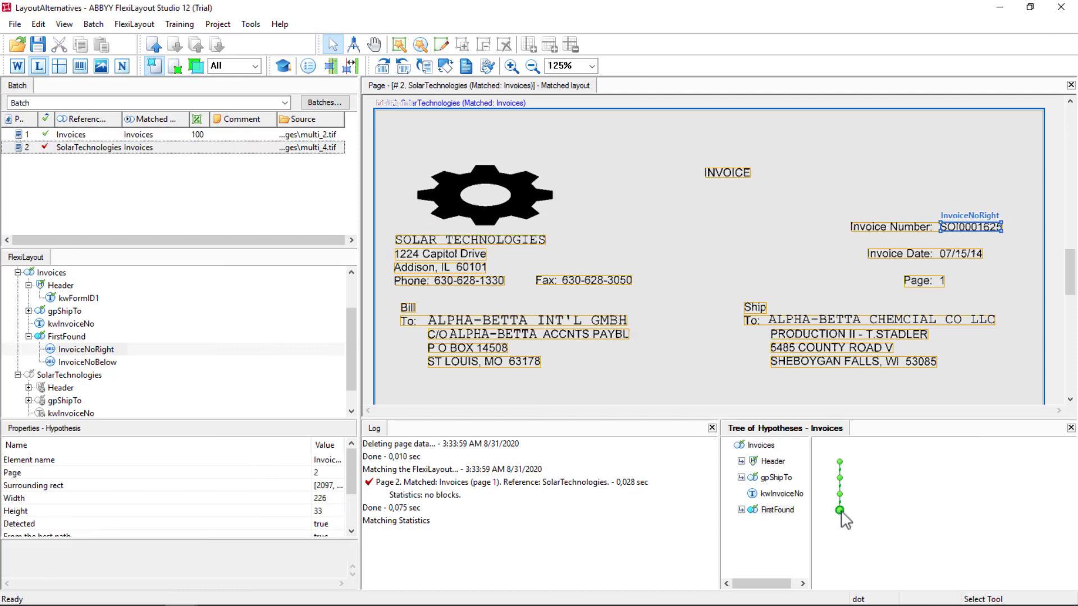
pyautogui.doubleClick(840, 511)
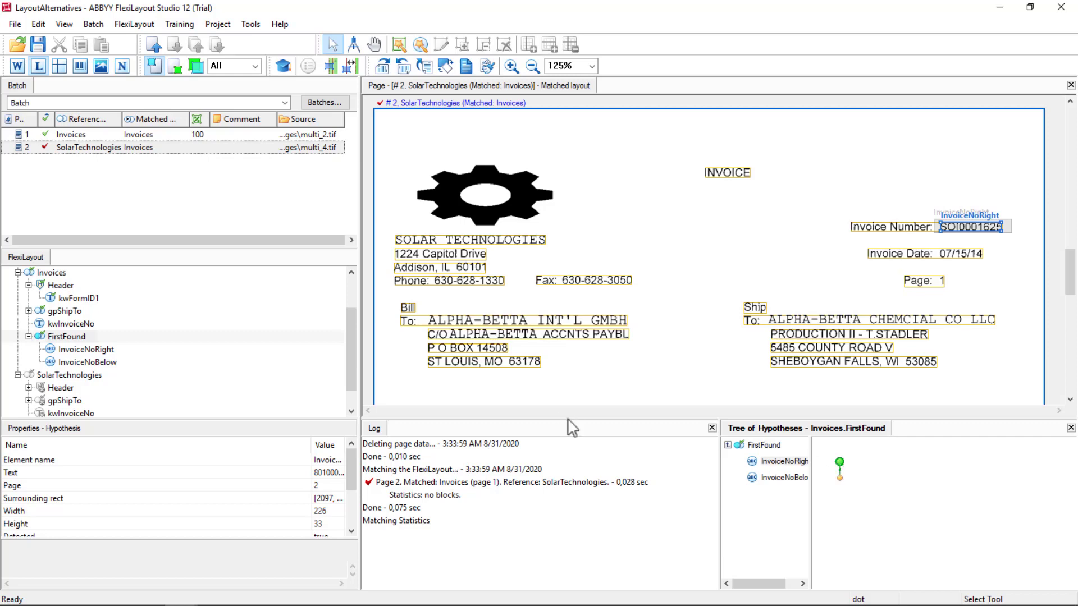
pyautogui.click(840, 479)
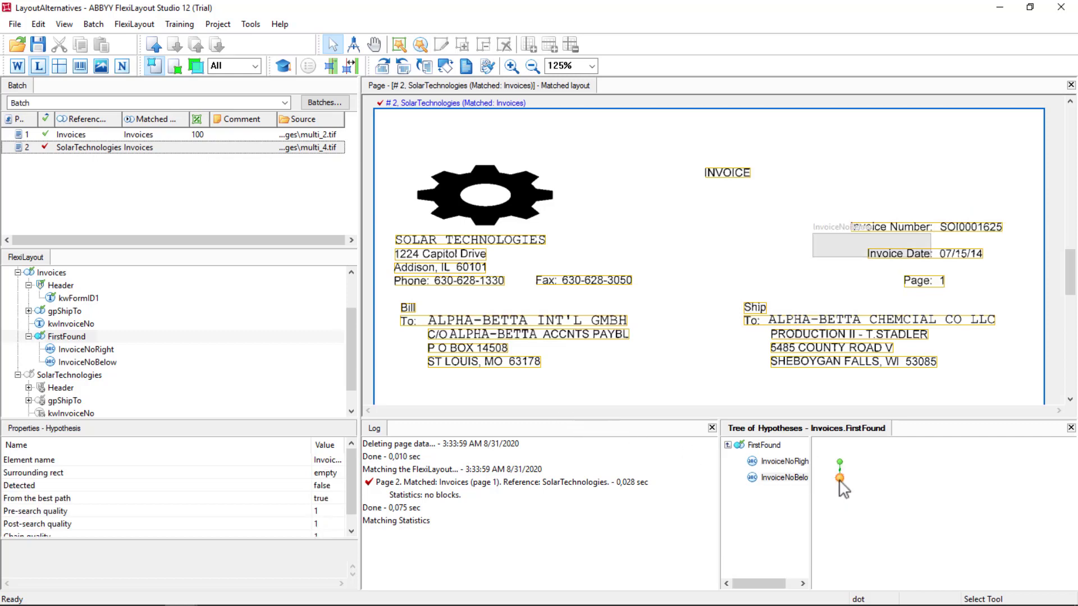
pyautogui.click(840, 464)
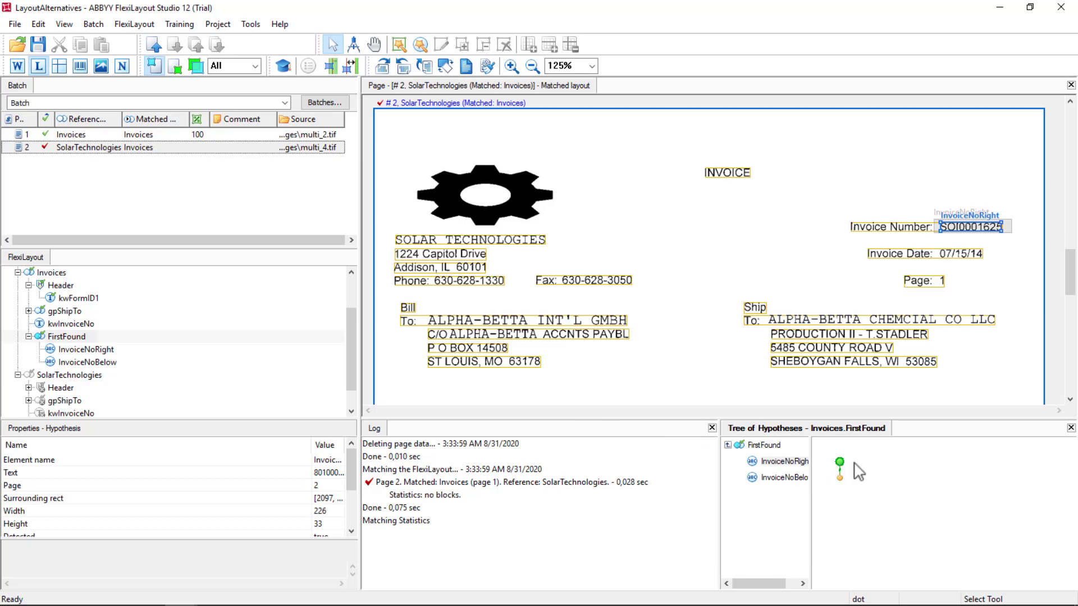
pyautogui.doubleClick(845, 468)
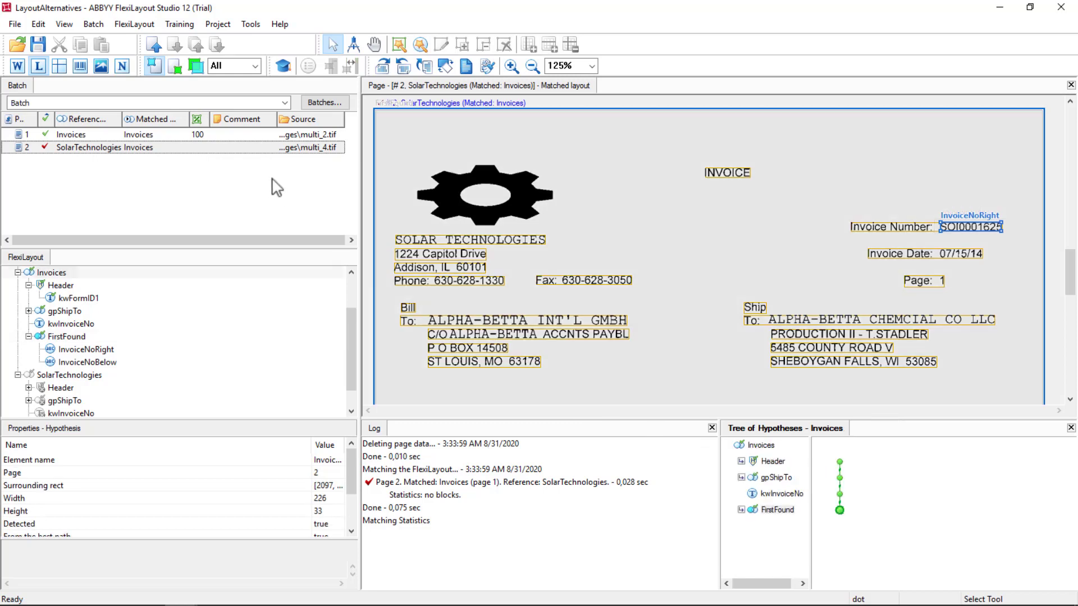
# Match page 1 and inspect kwInvoiceNo and FirstFound's hypotheses, finding InvoiceNoBelow undetected
pyautogui.click(88, 136)
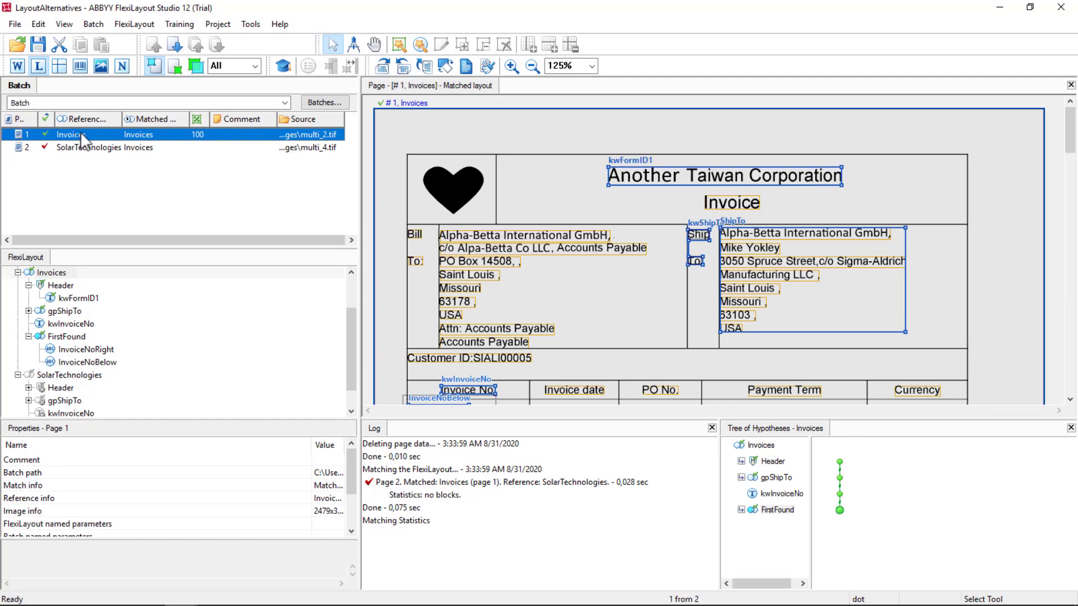
pyautogui.rightClick(82, 134)
pyautogui.click(113, 141)
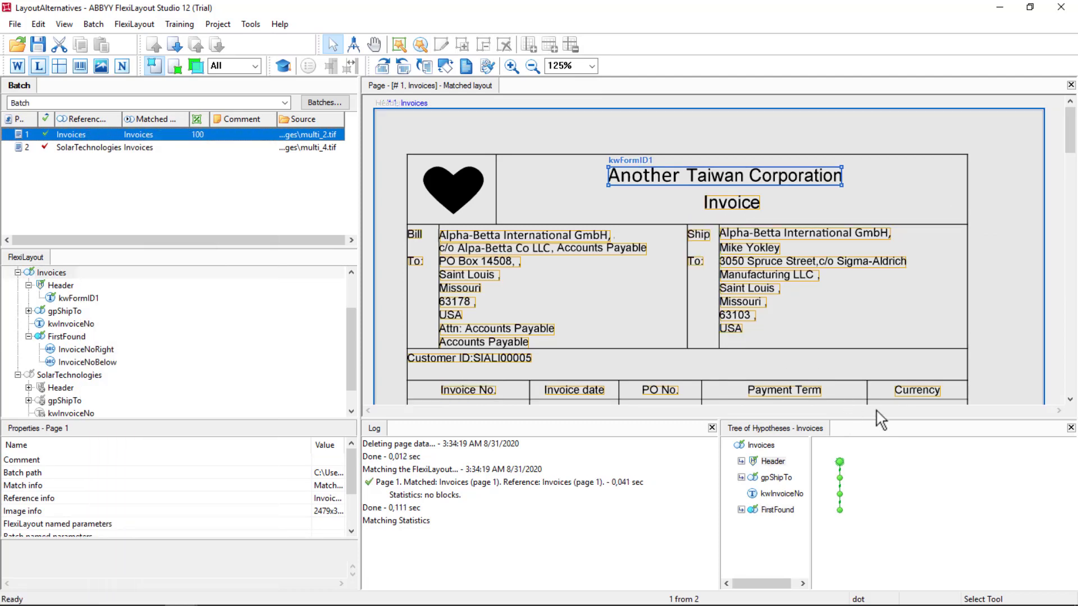
pyautogui.click(840, 494)
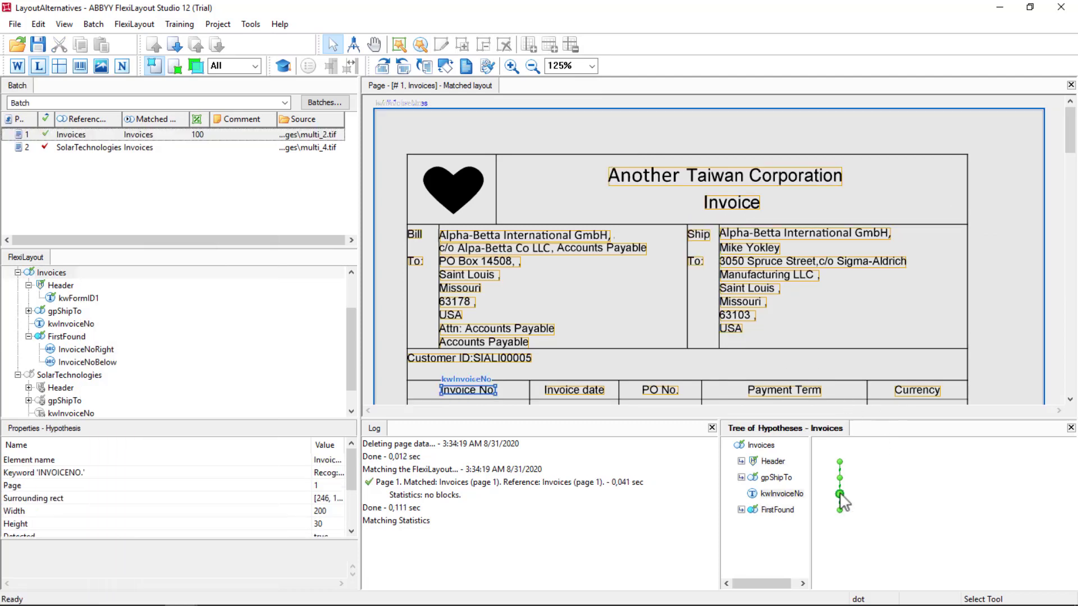
pyautogui.doubleClick(840, 510)
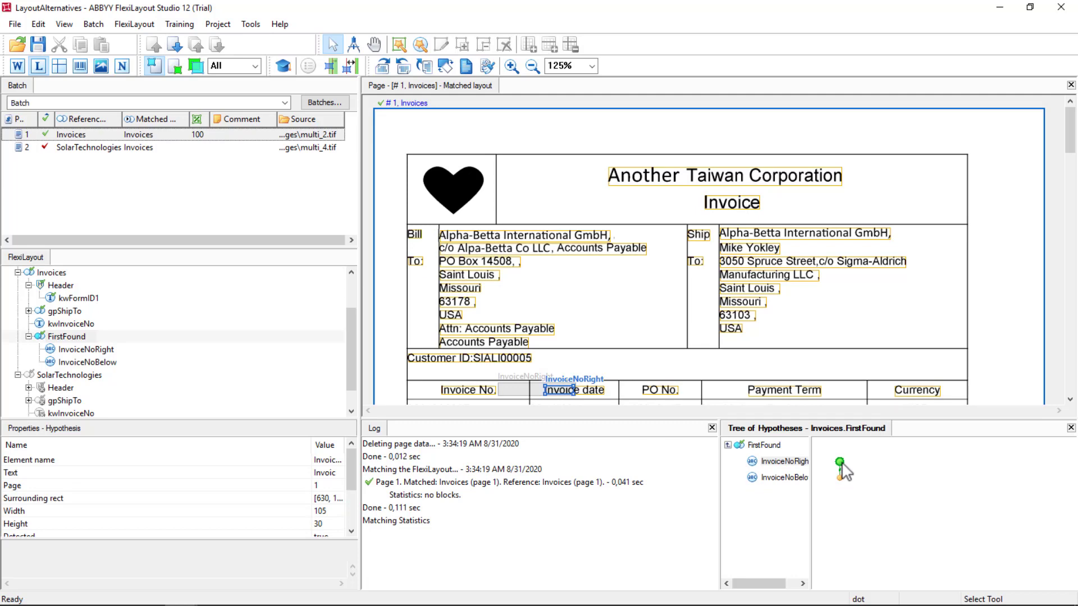
pyautogui.click(840, 478)
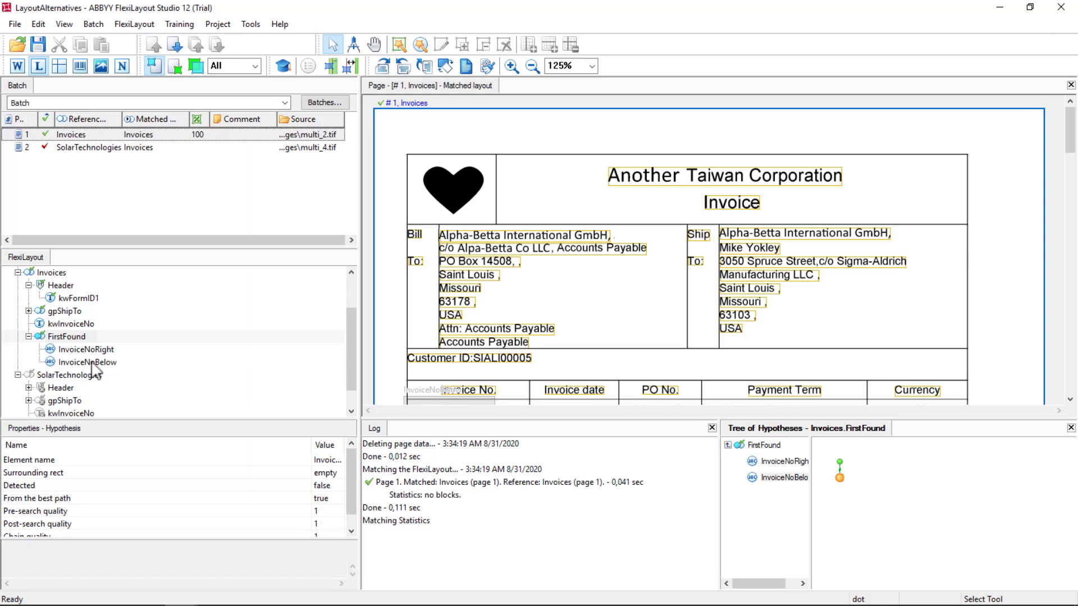
pyautogui.doubleClick(82, 350)
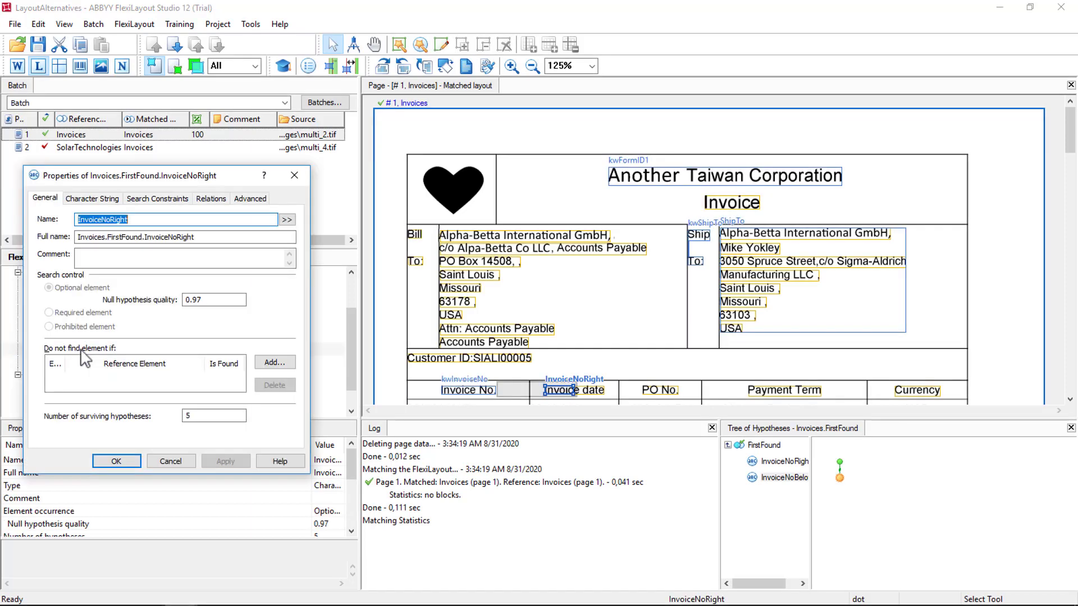
pyautogui.click(106, 199)
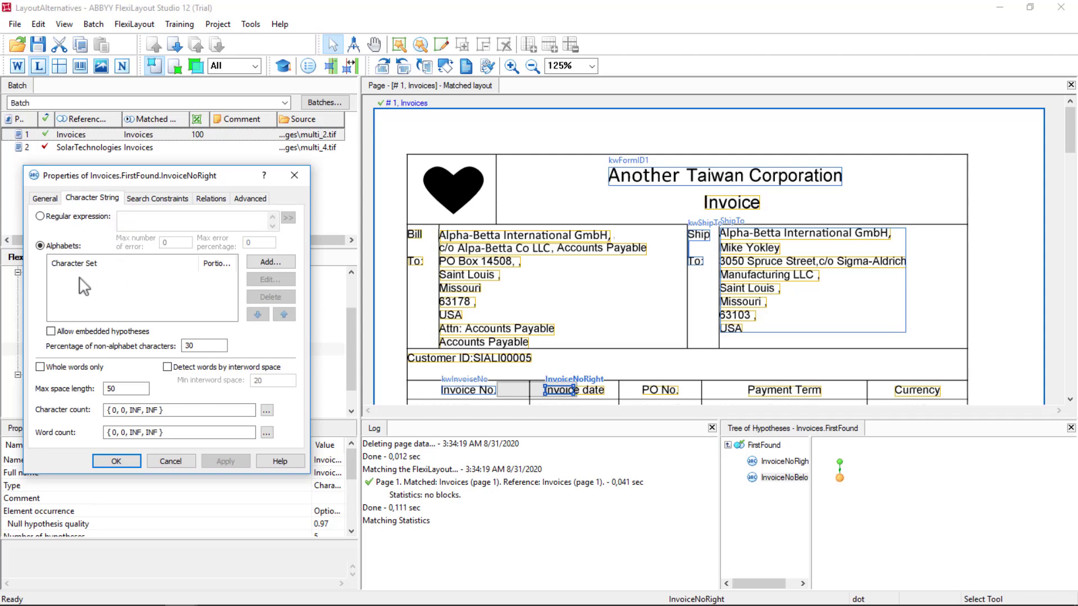
pyautogui.click(271, 261)
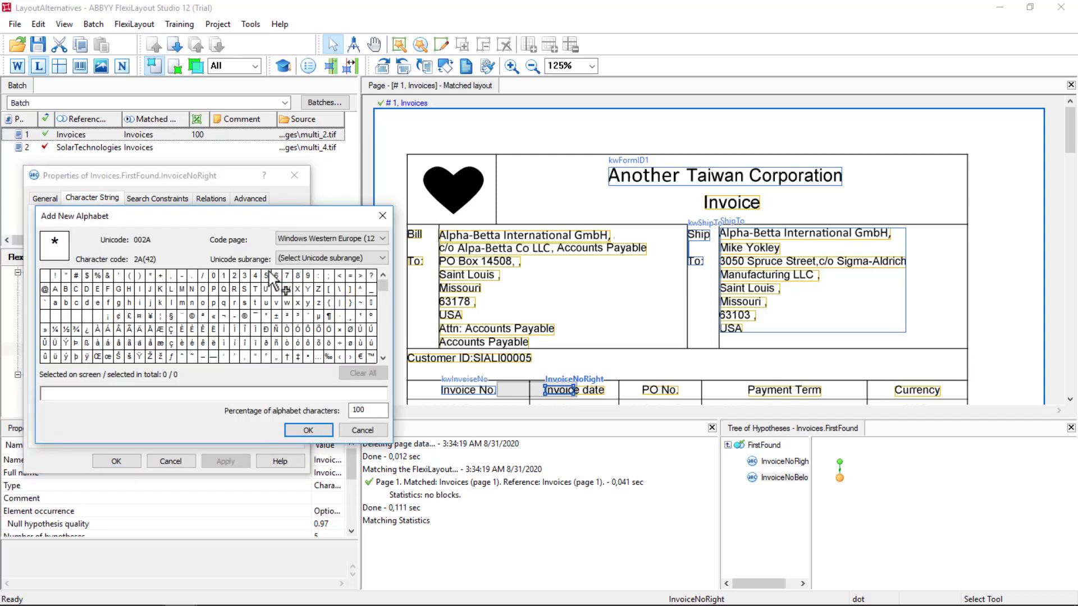
pyautogui.moveTo(212, 275); pyautogui.dragTo(308, 284)
pyautogui.click(308, 430)
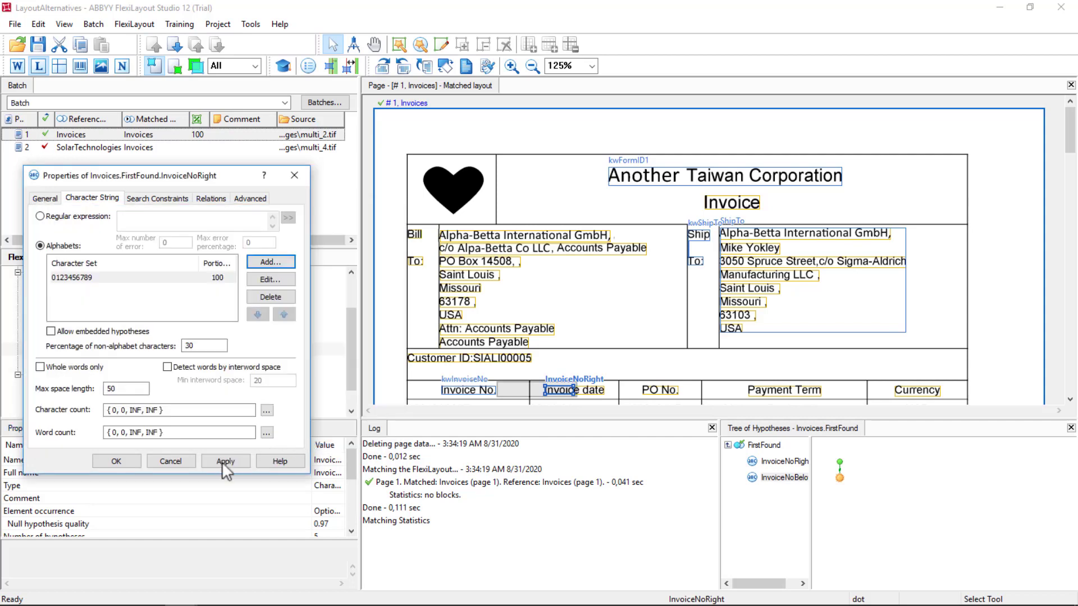
pyautogui.click(222, 462)
pyautogui.click(114, 461)
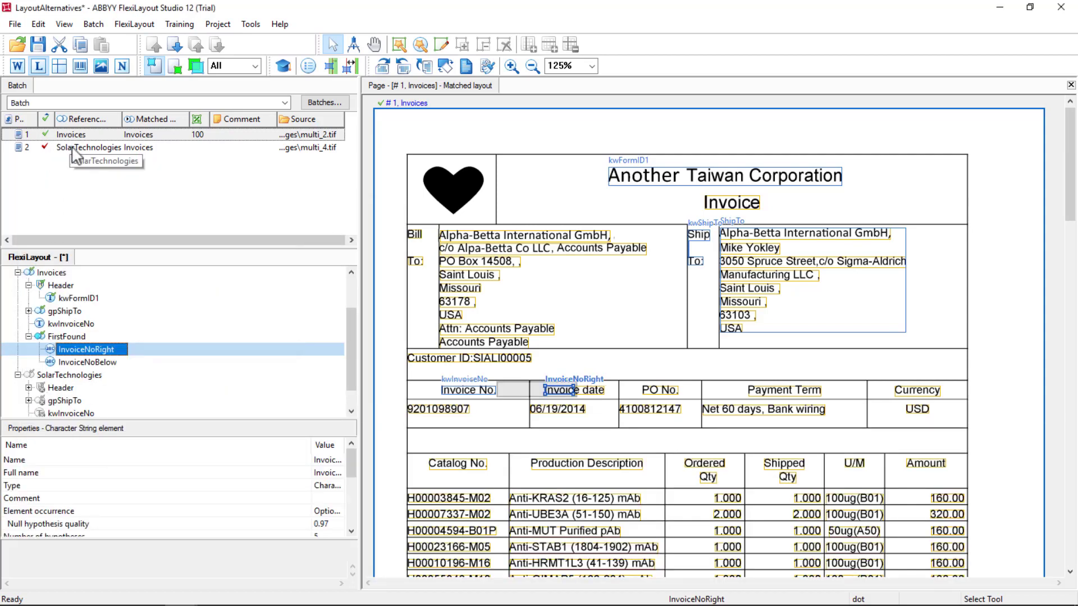
pyautogui.rightClick(84, 135)
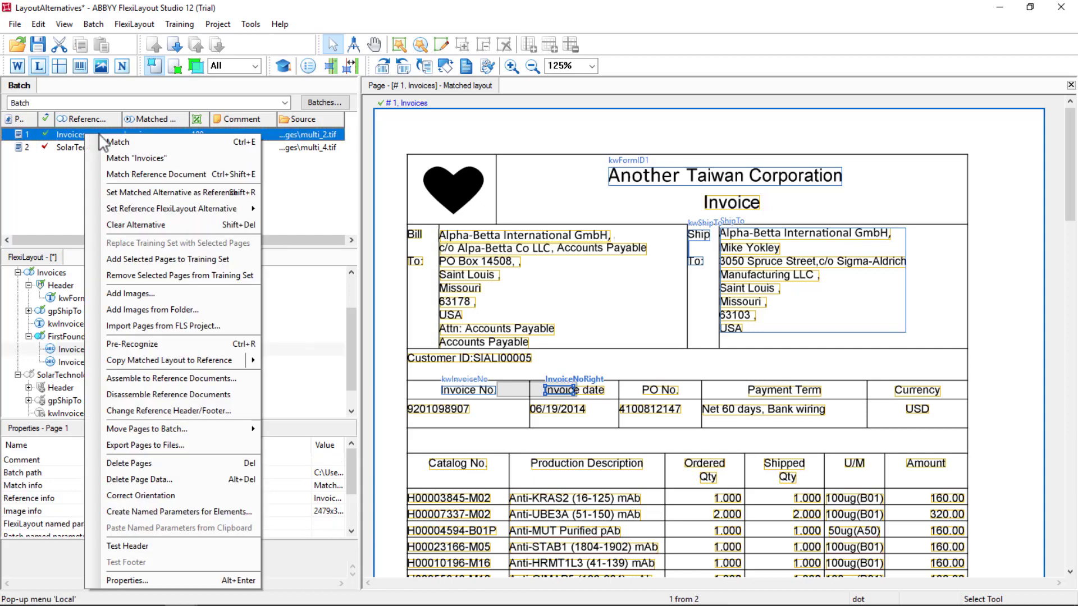
pyautogui.click(125, 143)
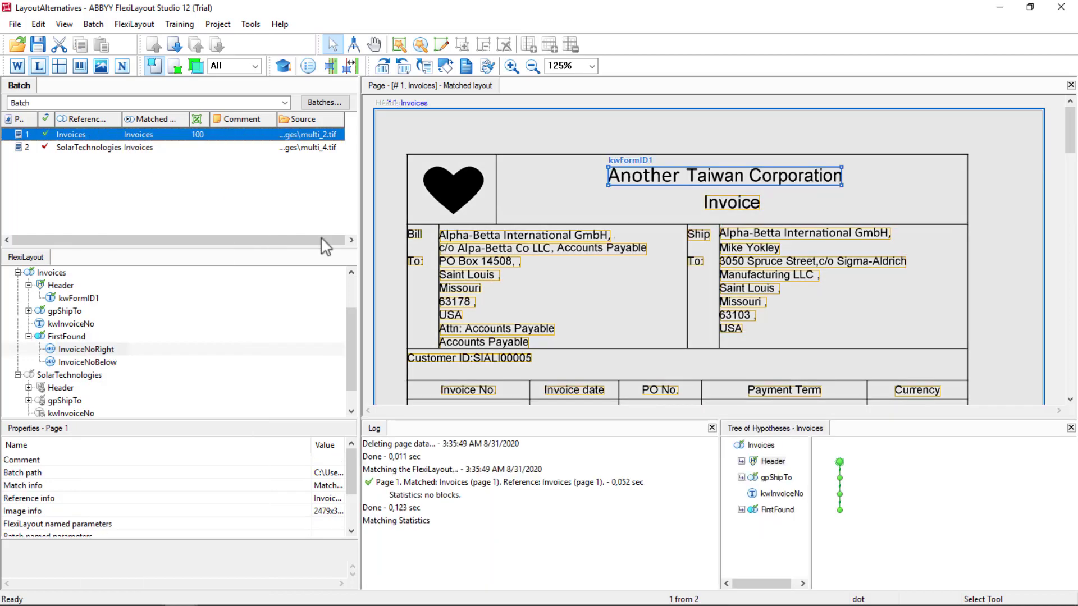
pyautogui.click(841, 501)
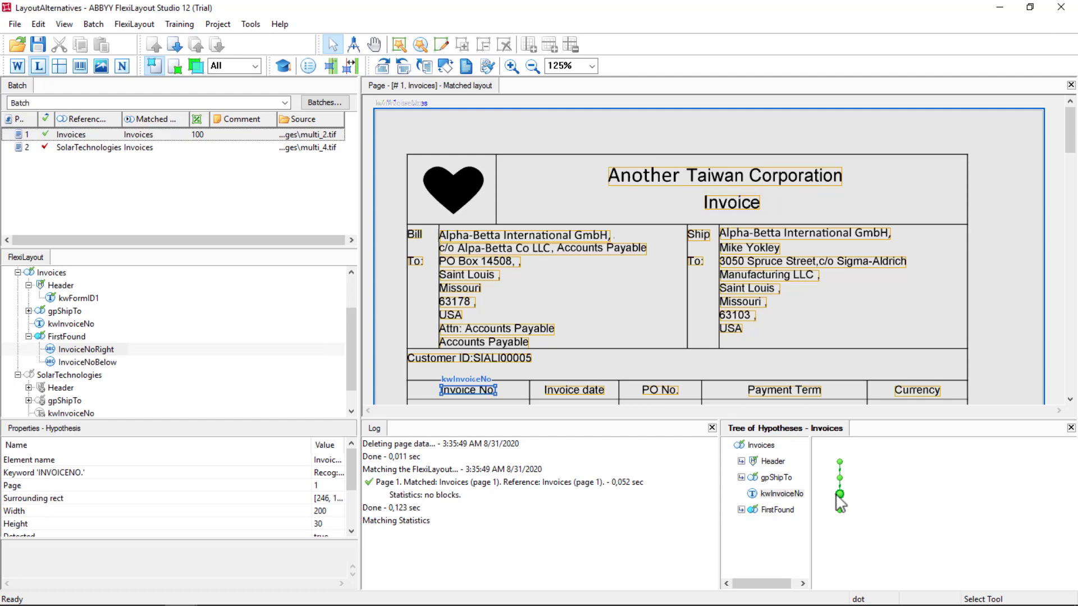
pyautogui.doubleClick(839, 508)
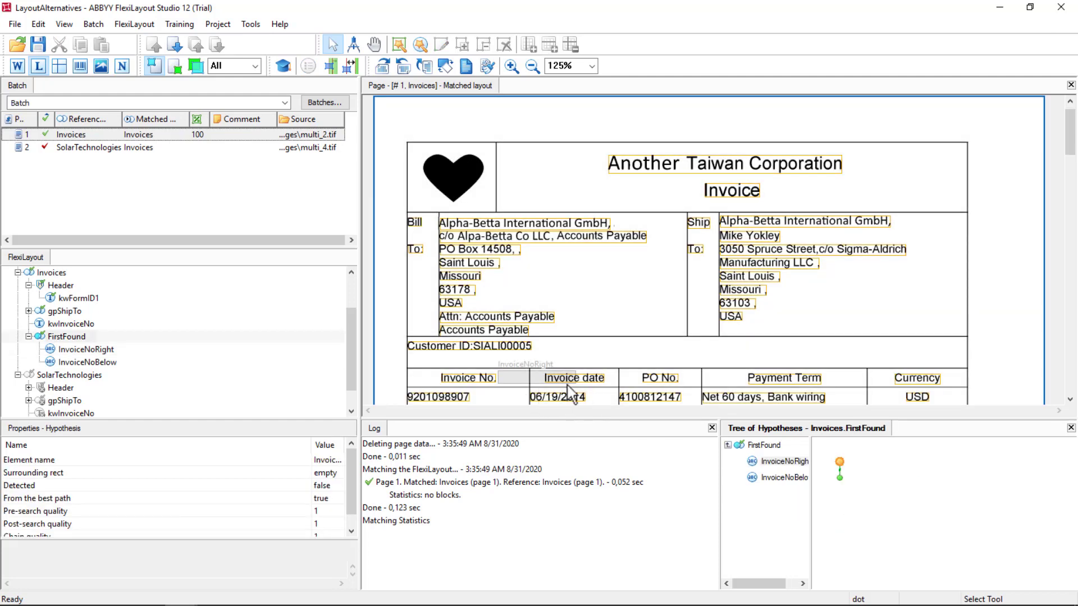
pyautogui.click(840, 478)
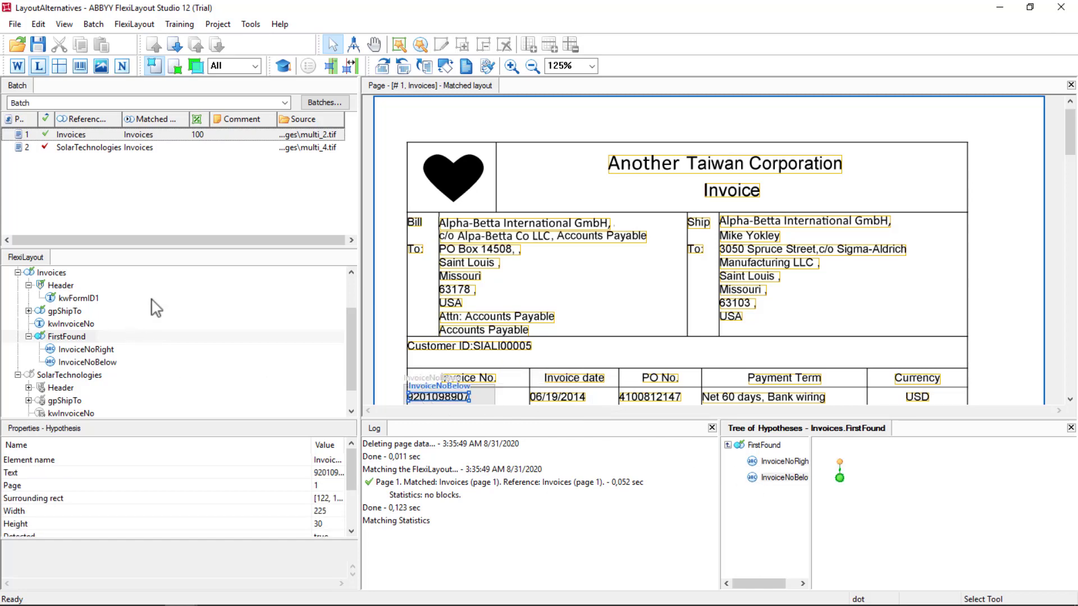
pyautogui.click(77, 148)
# Set Invoices as the reference FlexiLayout alternative for batch page 2
pyautogui.rightClick(77, 149)
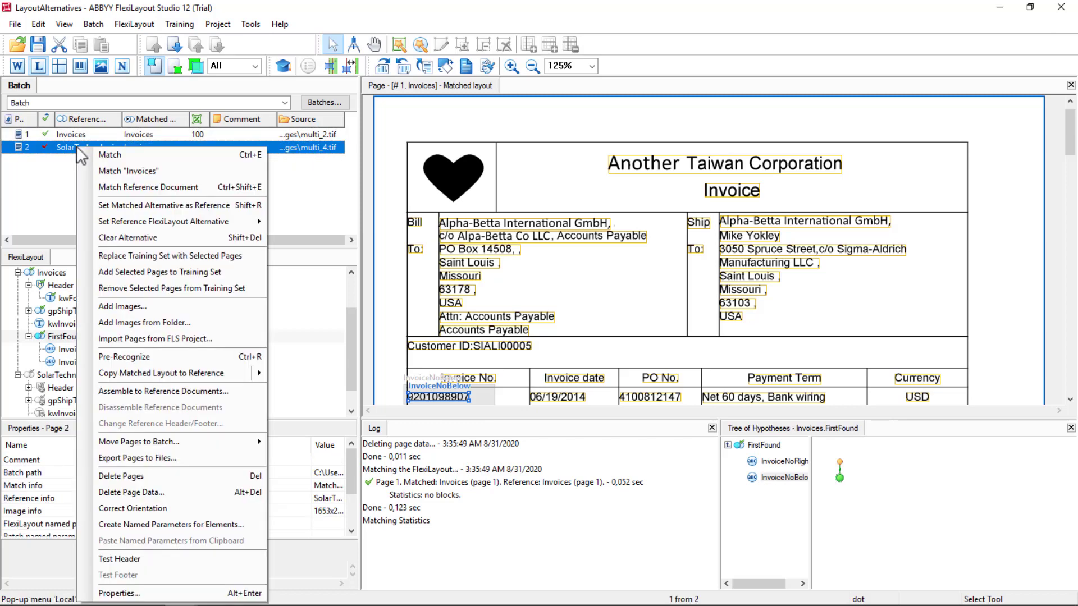
pyautogui.moveTo(184, 224)
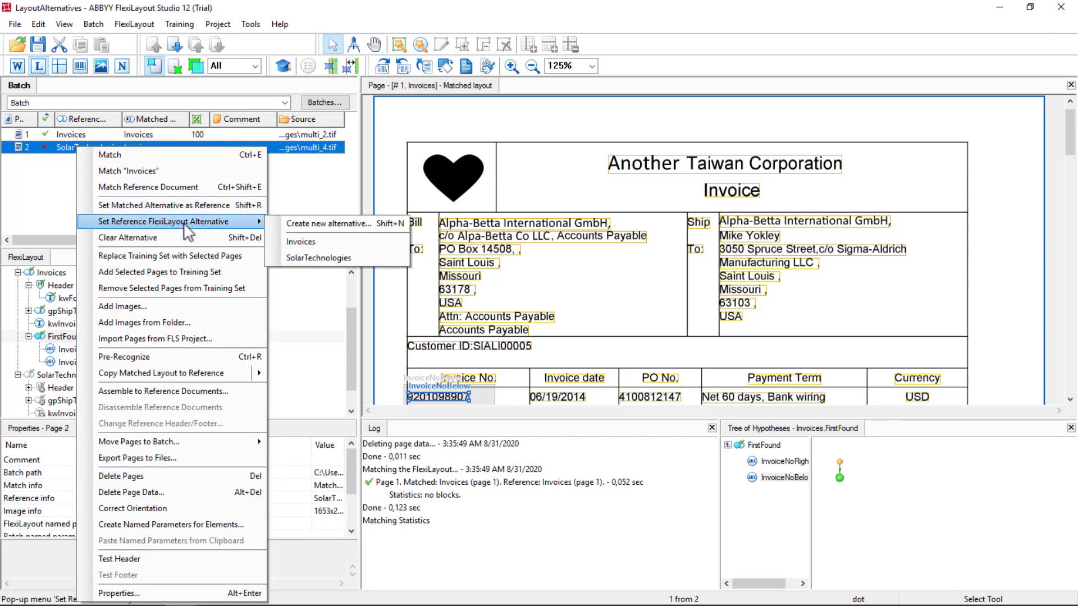
pyautogui.click(311, 241)
# Re-match page 1 and check the invoice number found by FirstFound
pyautogui.click(79, 139)
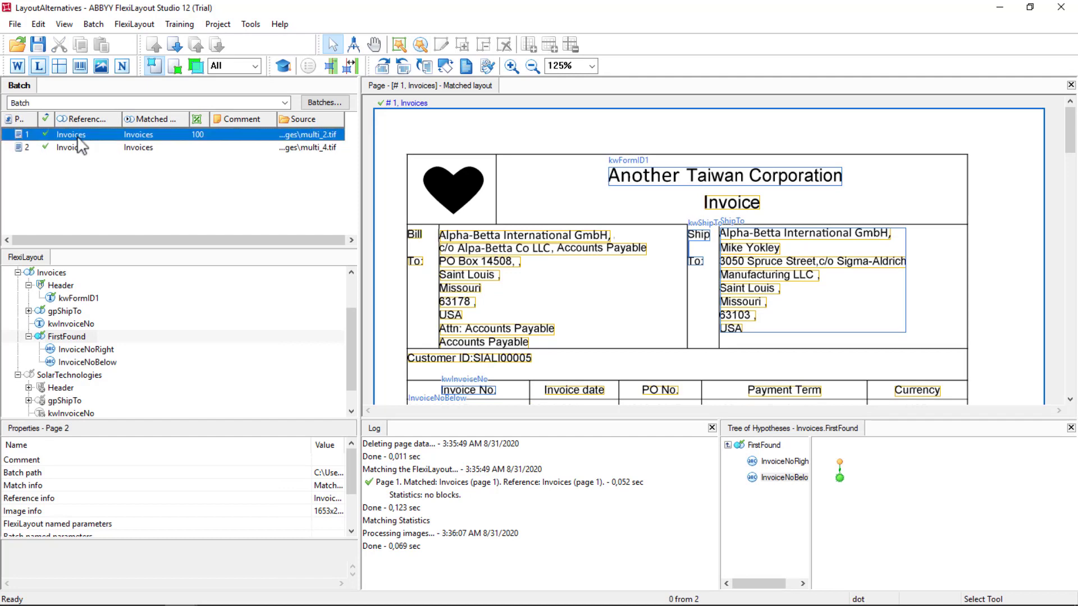
pyautogui.rightClick(79, 139)
pyautogui.click(137, 145)
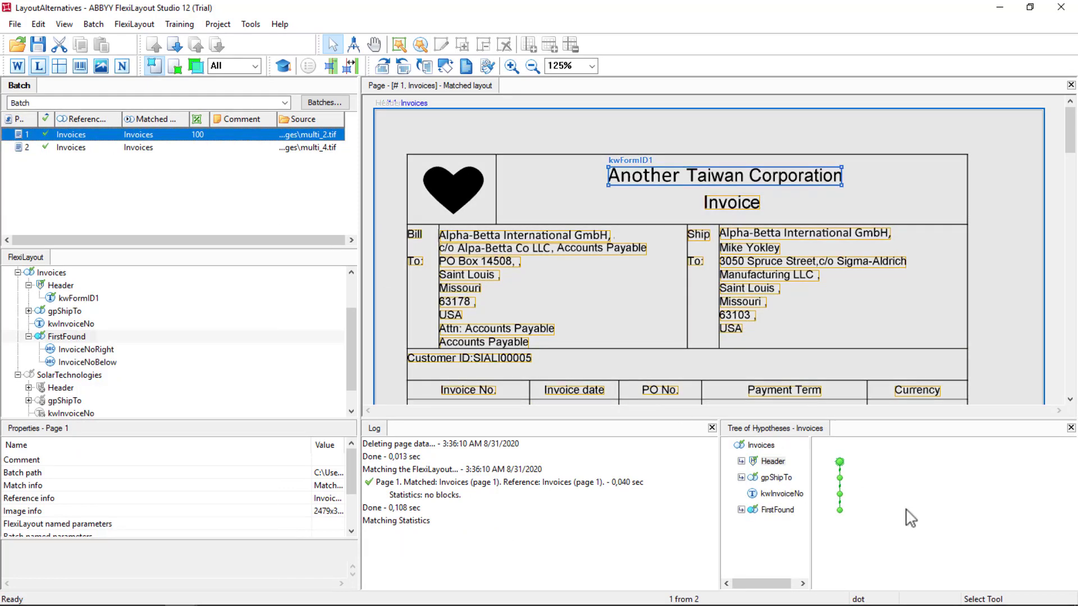
pyautogui.click(839, 494)
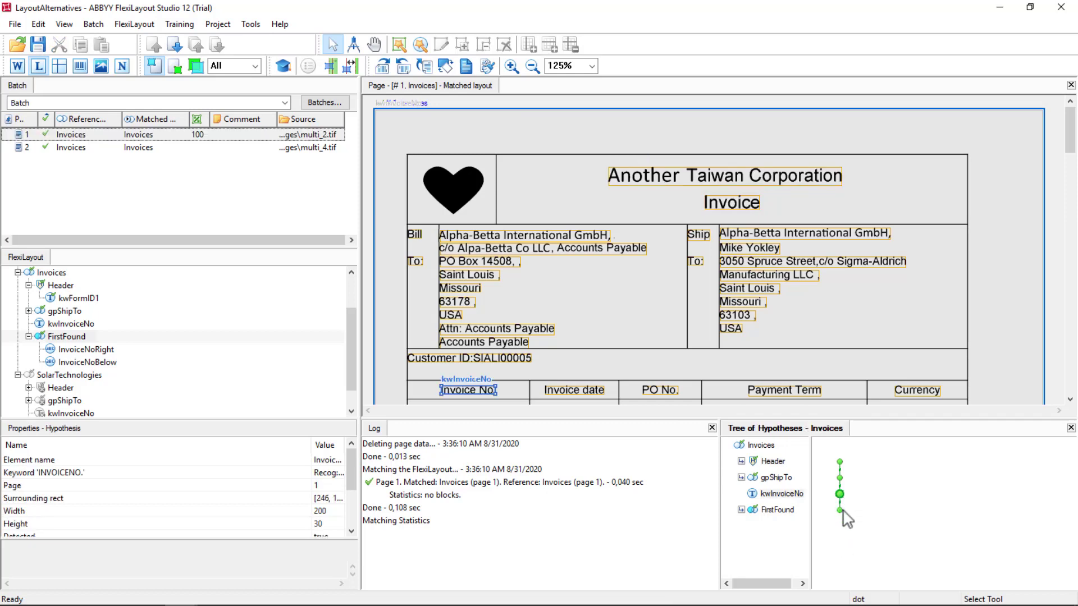
pyautogui.click(841, 511)
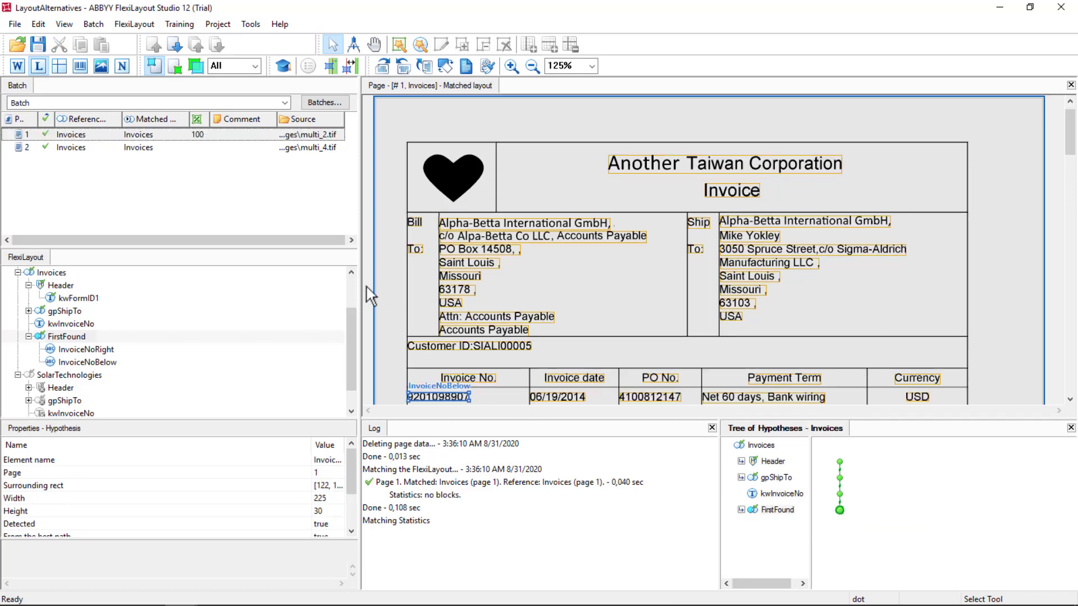
# Match page 2 and verify FirstFound gets SOI0001625 while InvoiceNoBelow finds nothing
pyautogui.rightClick(82, 150)
pyautogui.click(113, 159)
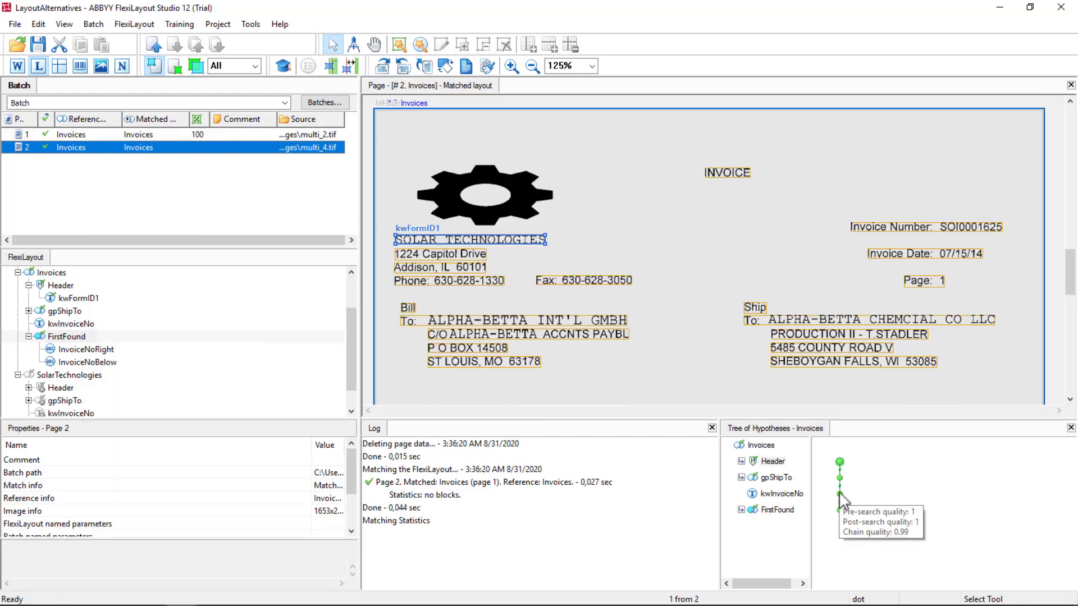
pyautogui.click(841, 495)
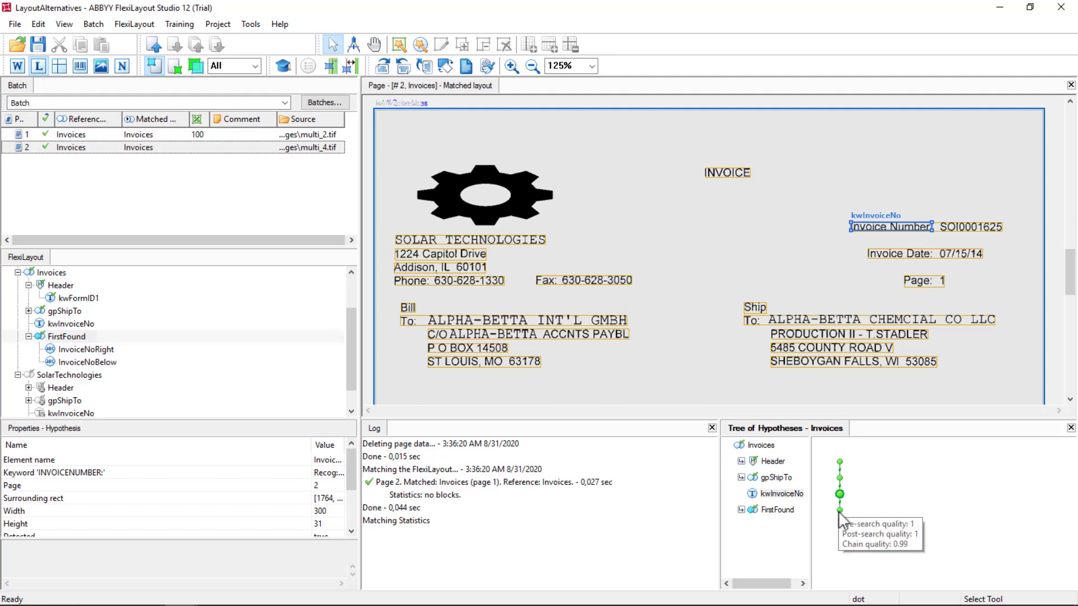
pyautogui.click(840, 510)
pyautogui.doubleClick(840, 511)
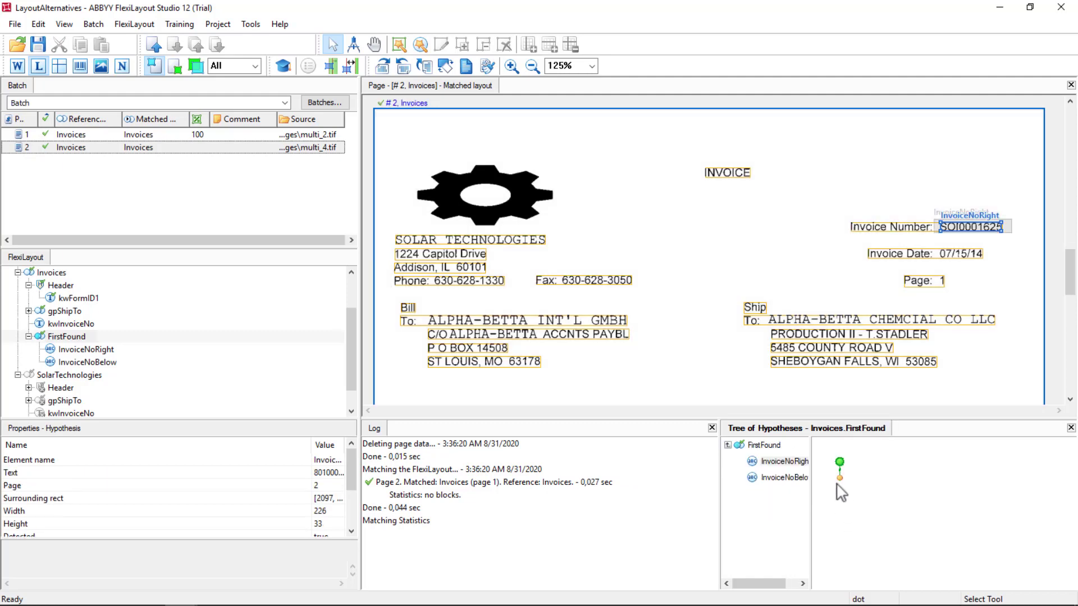
pyautogui.click(840, 479)
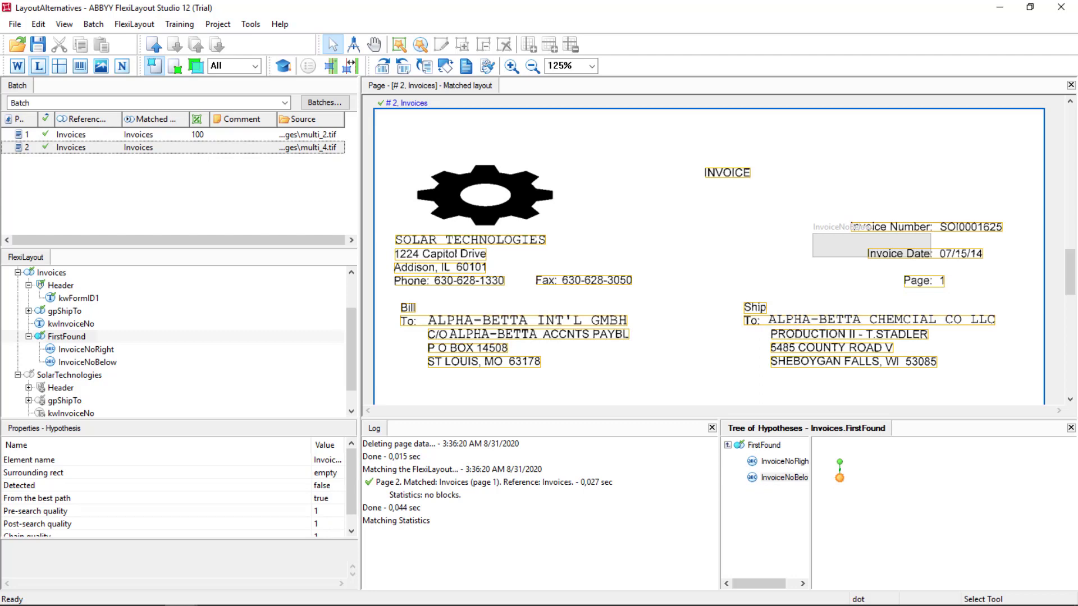
pyautogui.scroll(-1, 55, 349)
# Delete the SolarTechnologies alternative and confirm the deletion
pyautogui.rightClick(56, 350)
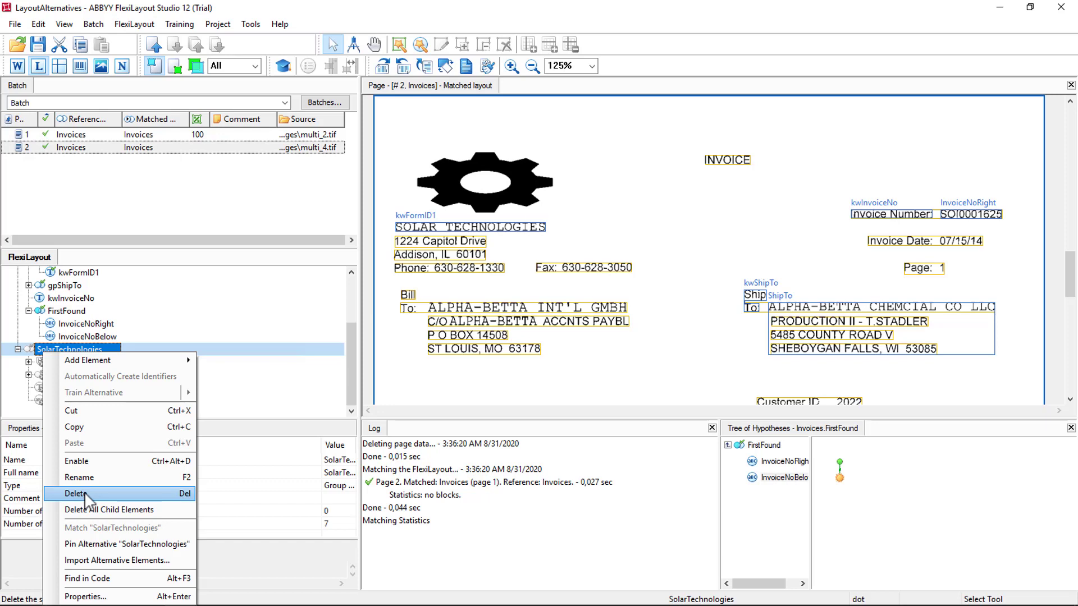
pyautogui.click(84, 494)
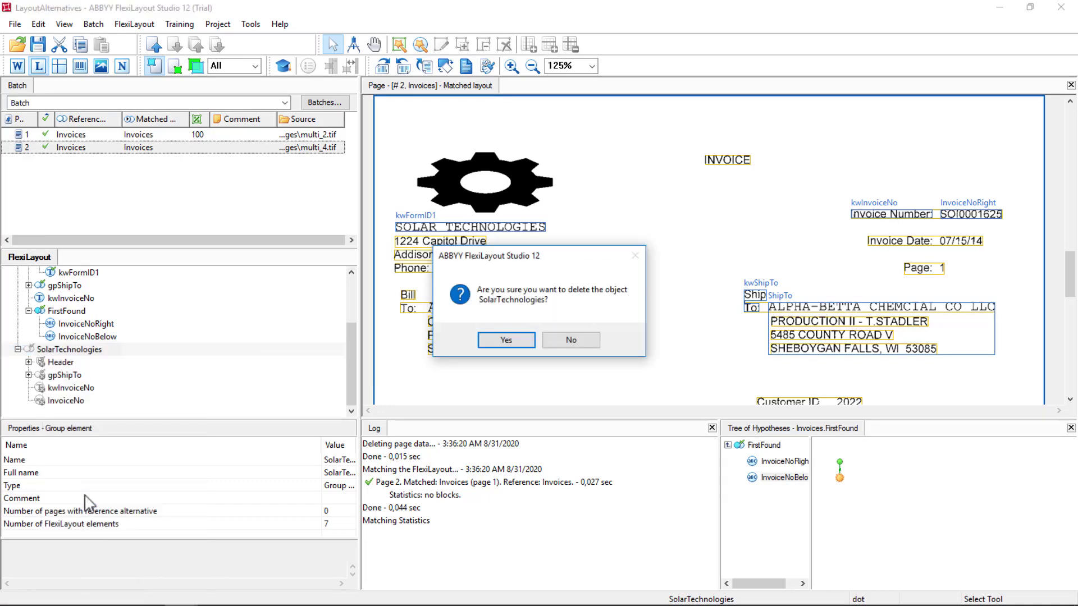
pyautogui.click(499, 340)
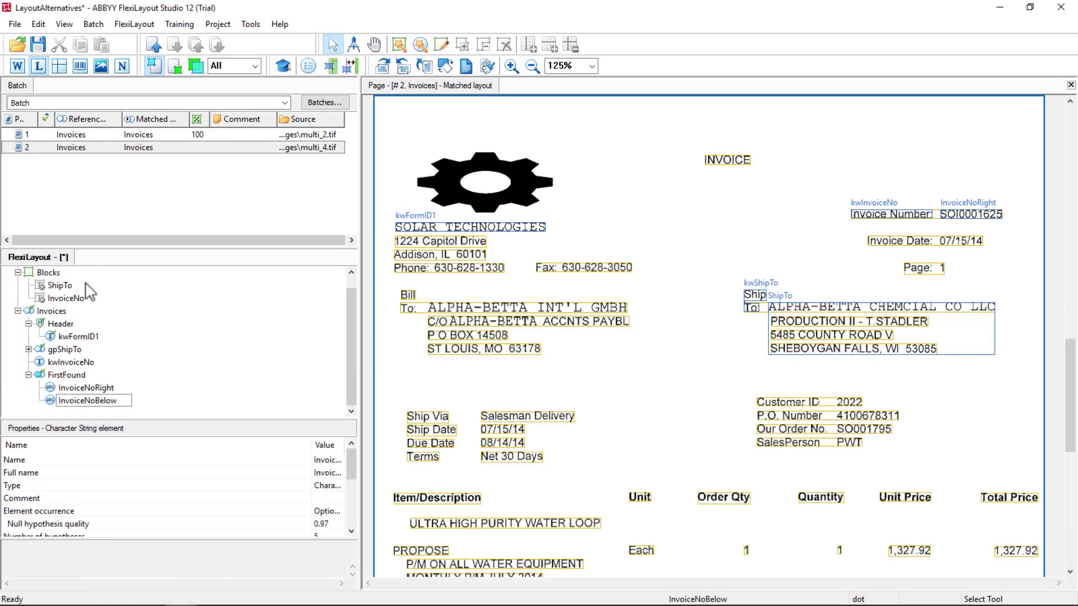
# Look over the context options of the ShipTo and InvoiceNo blocks
pyautogui.click(46, 285)
pyautogui.rightClick(46, 285)
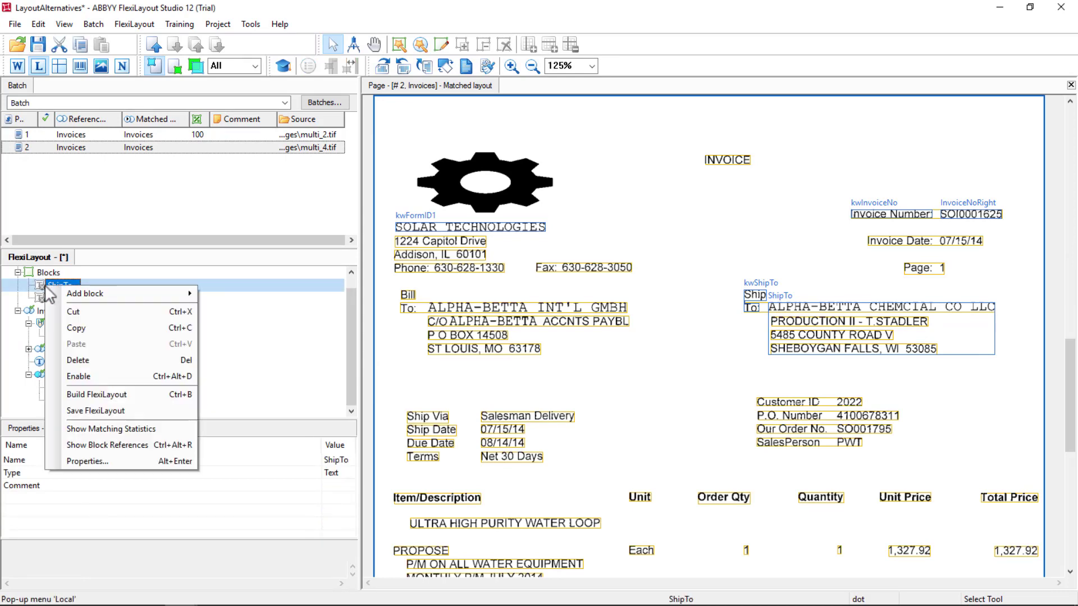
pyautogui.click(50, 298)
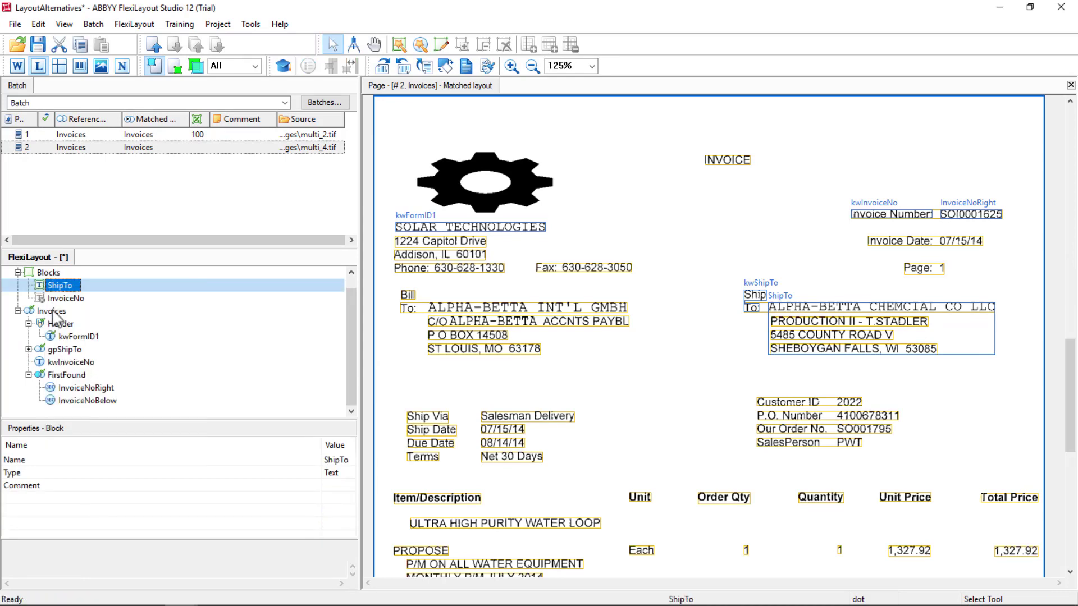
pyautogui.rightClick(50, 298)
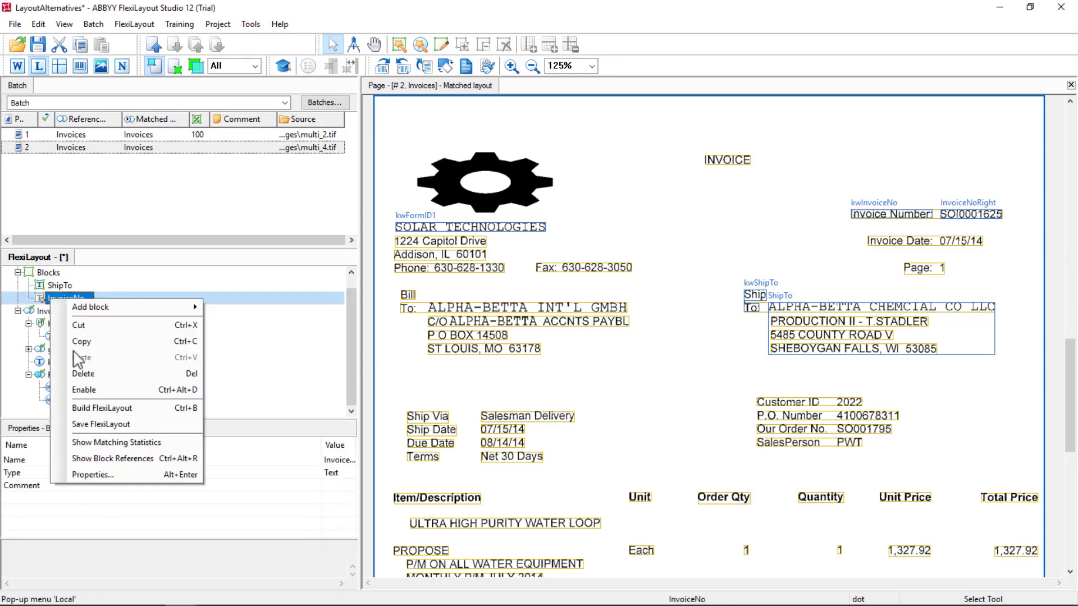
pyautogui.click(82, 388)
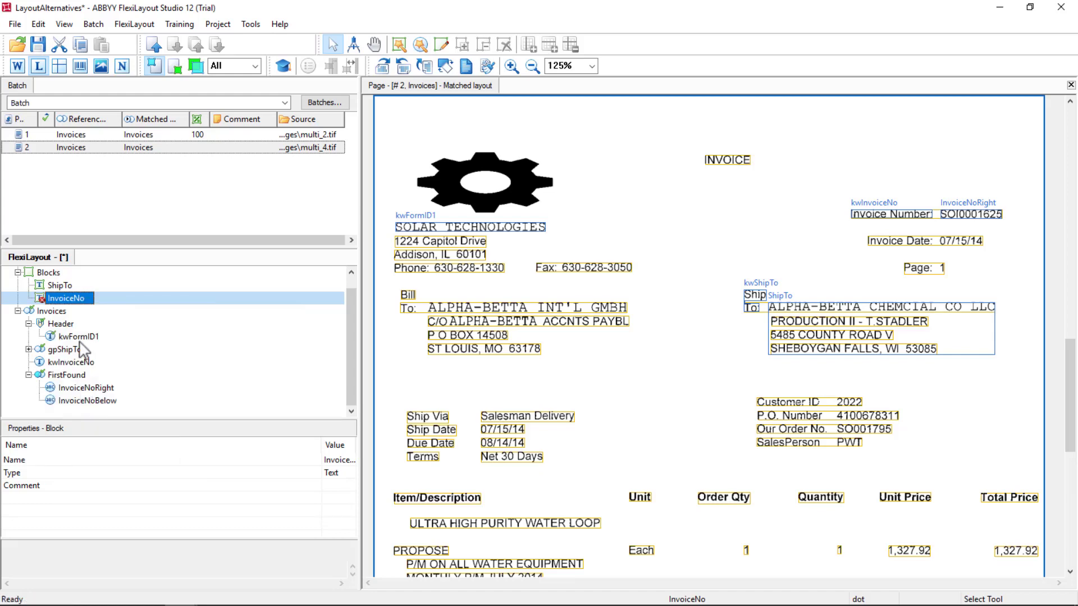
# In InvoiceNo block properties keep the Invoices layout, dismissing the OR subelement warning
pyautogui.doubleClick(66, 299)
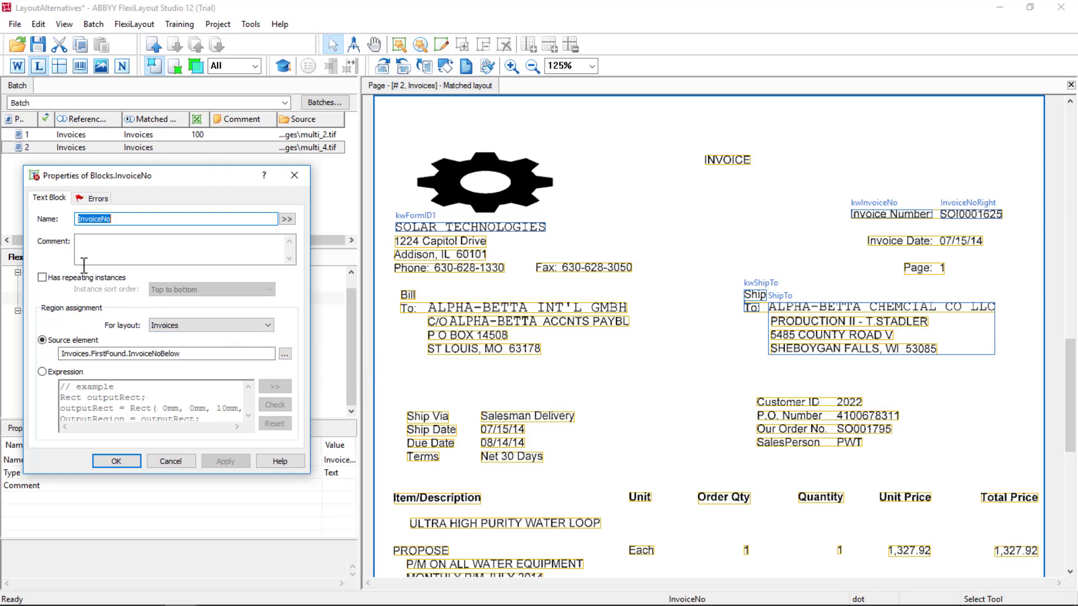
pyautogui.click(247, 326)
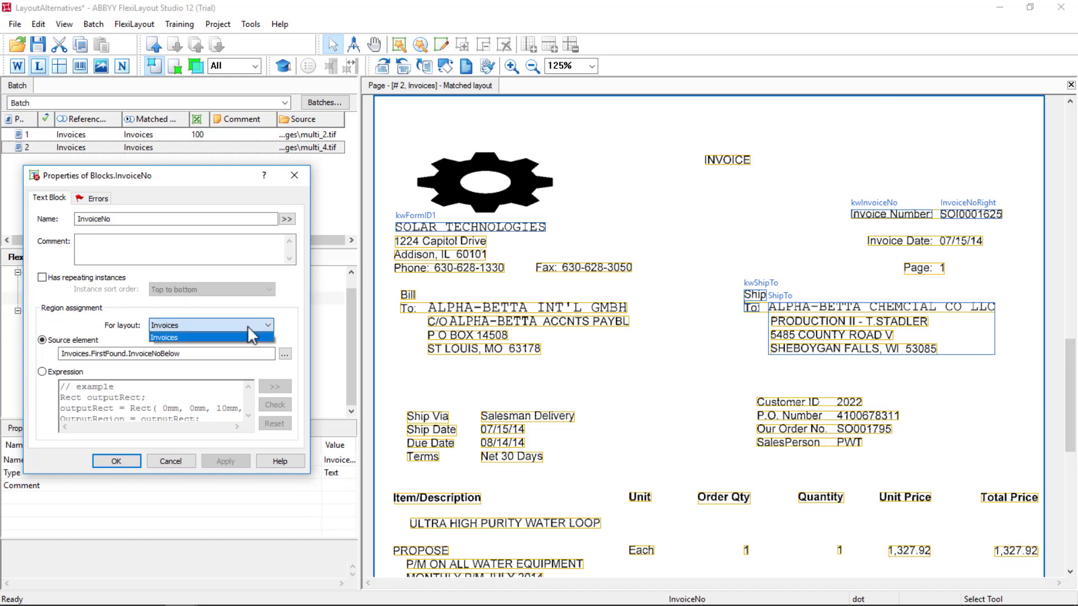
pyautogui.click(213, 338)
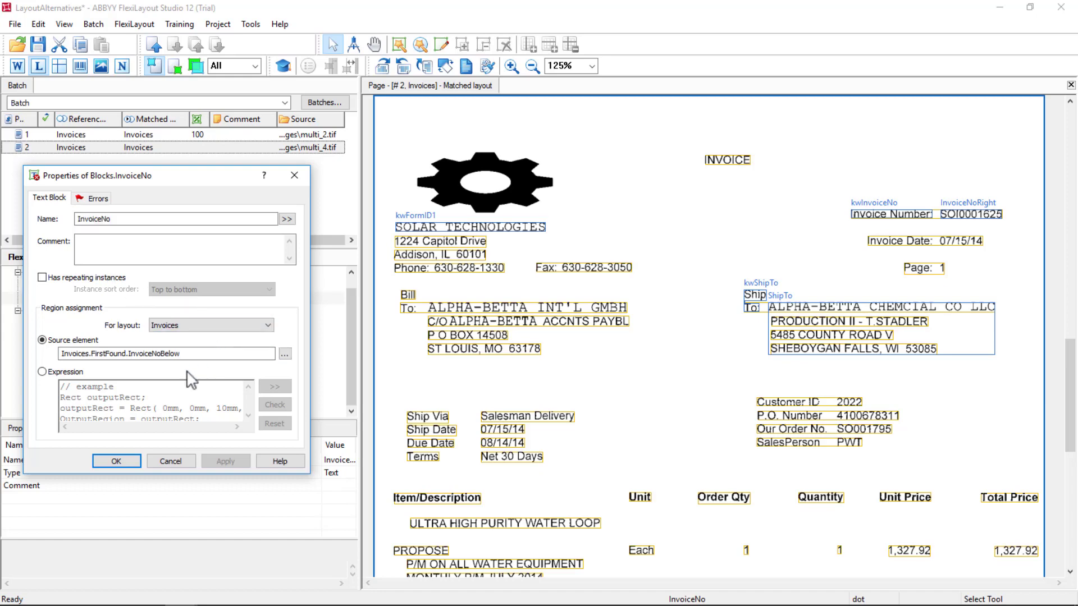
pyautogui.click(116, 461)
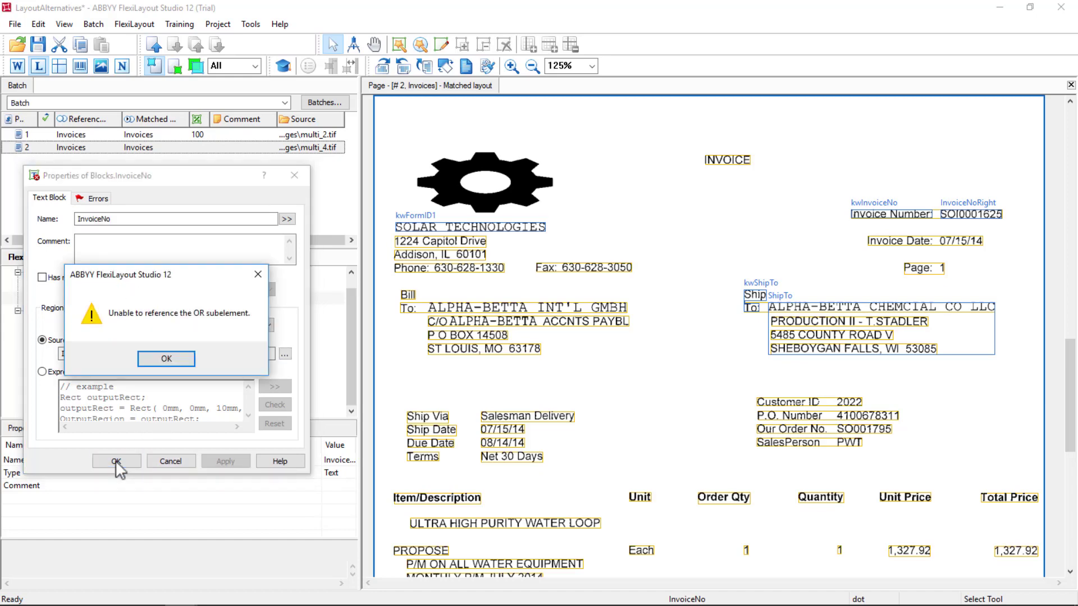
pyautogui.click(163, 364)
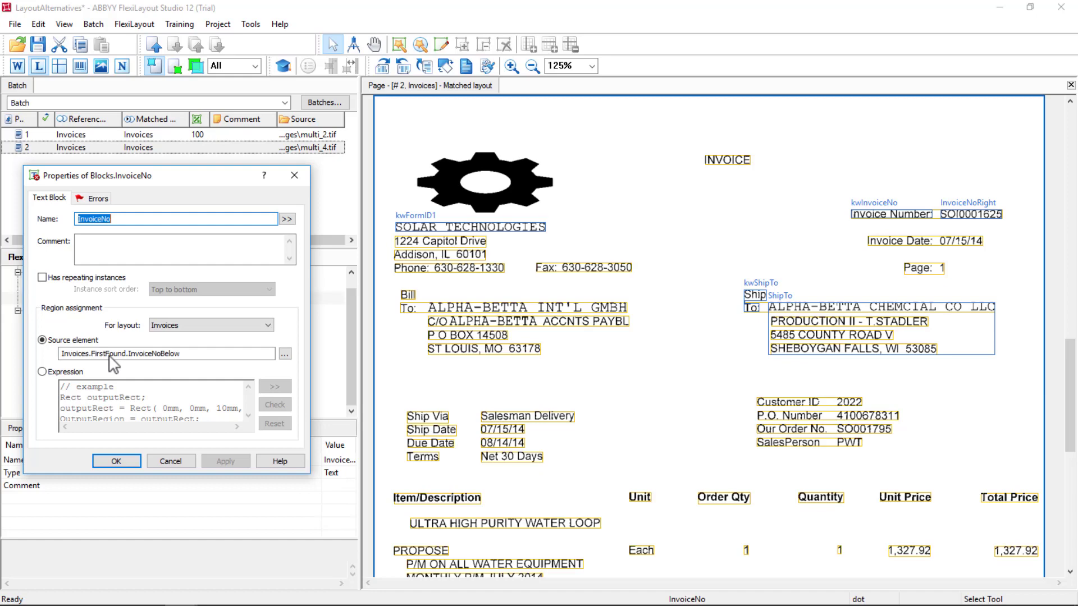
# Set InvoiceNo's source element to Invoices.FirstFound, leaving ShipTo's properties unchanged
pyautogui.click(284, 357)
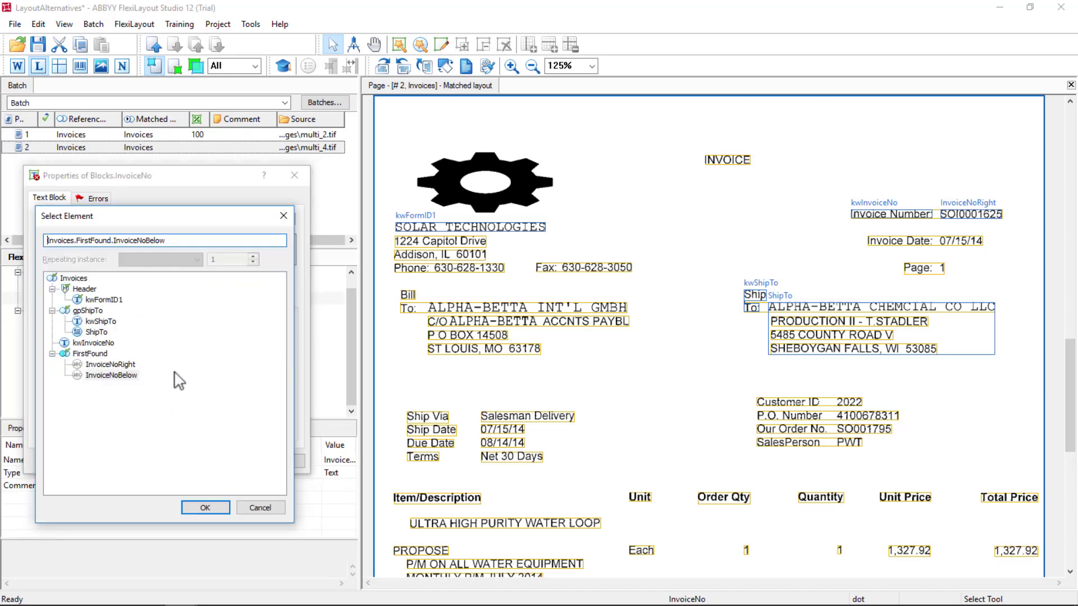
pyautogui.click(92, 353)
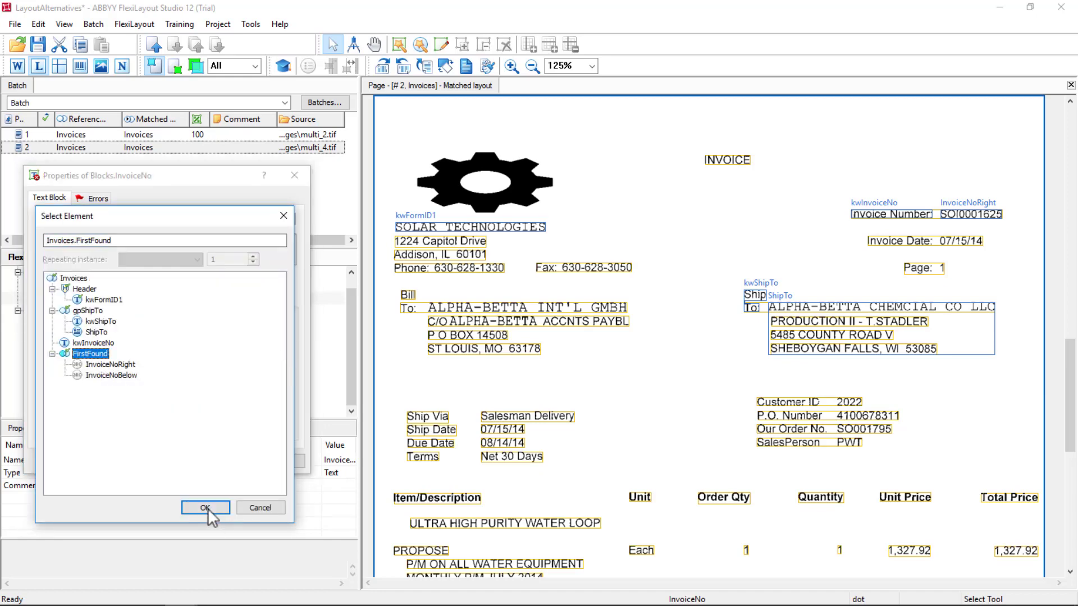
pyautogui.click(206, 508)
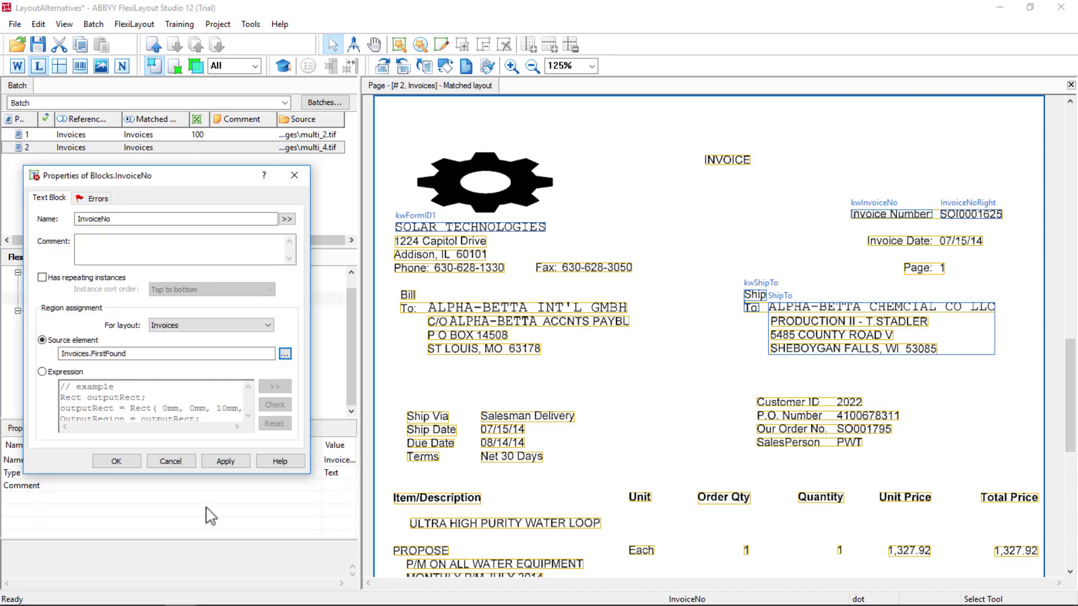
pyautogui.click(225, 461)
pyautogui.click(116, 461)
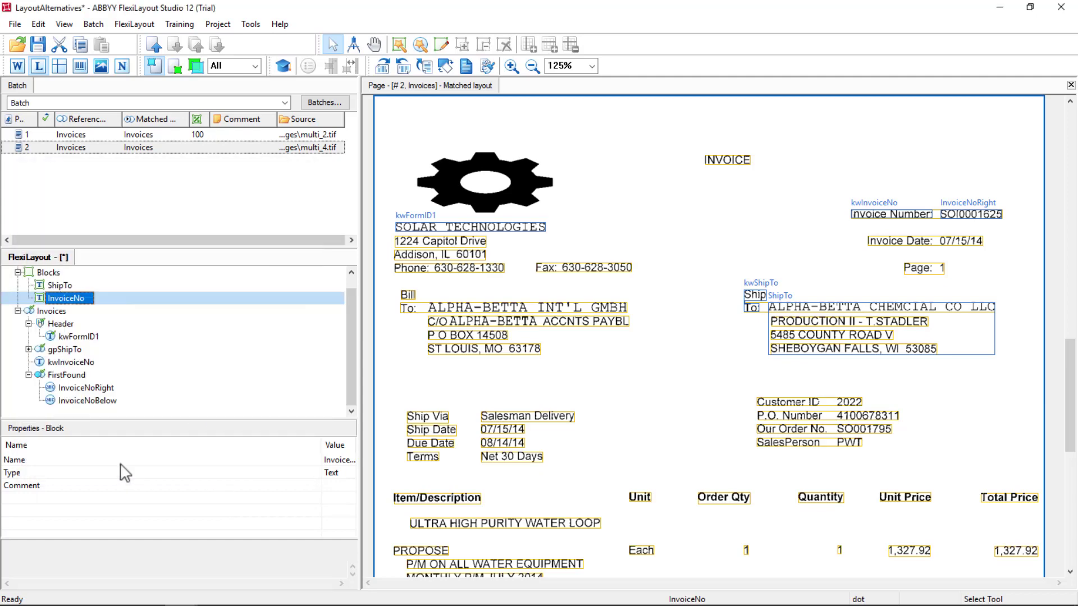
pyautogui.doubleClick(56, 285)
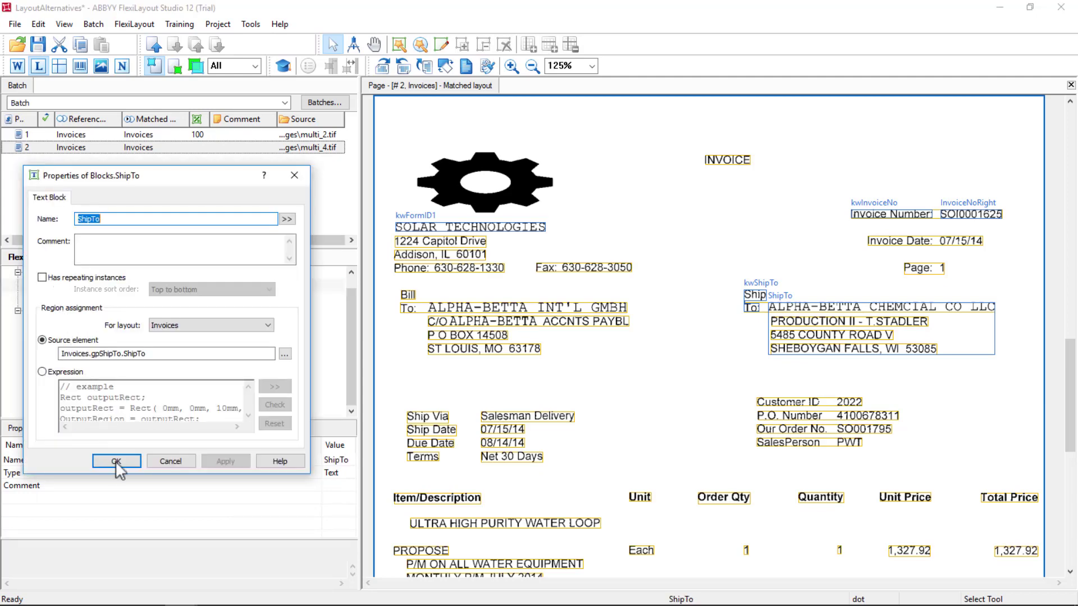
pyautogui.click(115, 460)
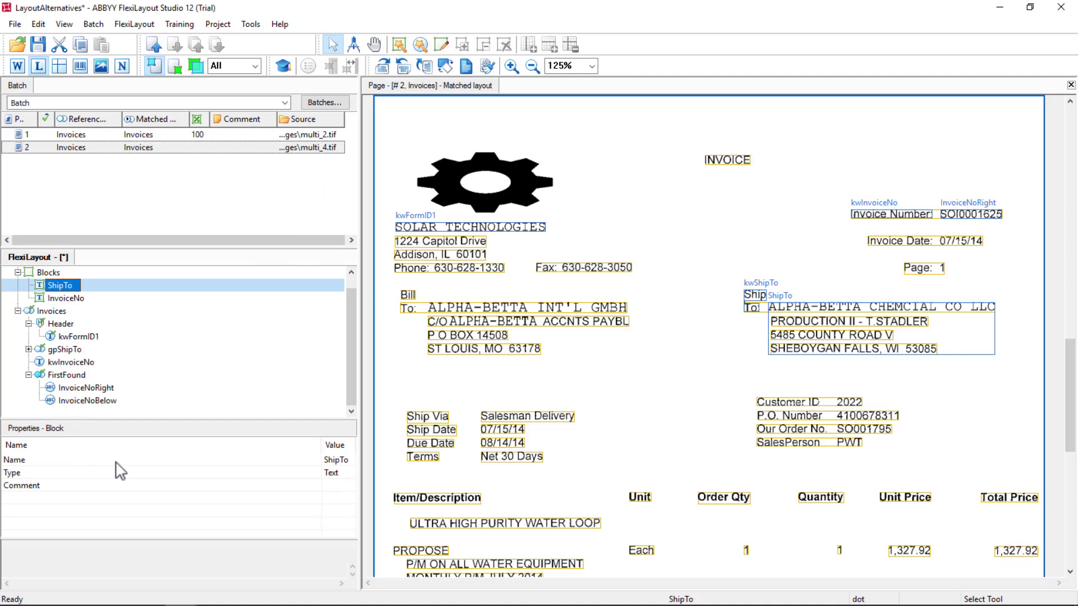
# Match pages 1 and 2 and check the FirstFound hypothesis on each
pyautogui.click(81, 136)
pyautogui.rightClick(83, 142)
pyautogui.click(169, 141)
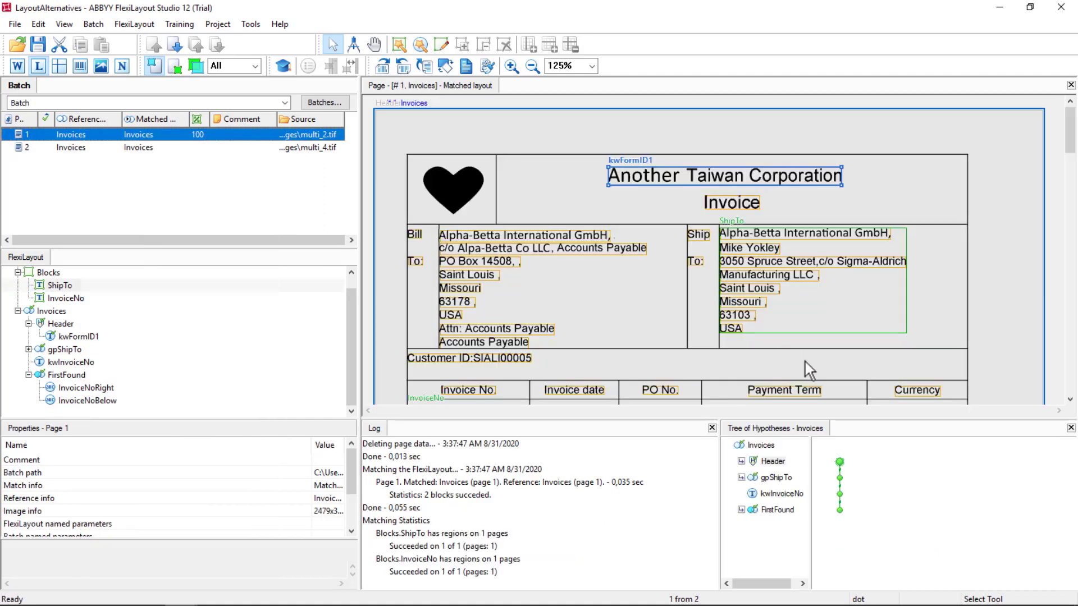
pyautogui.click(840, 510)
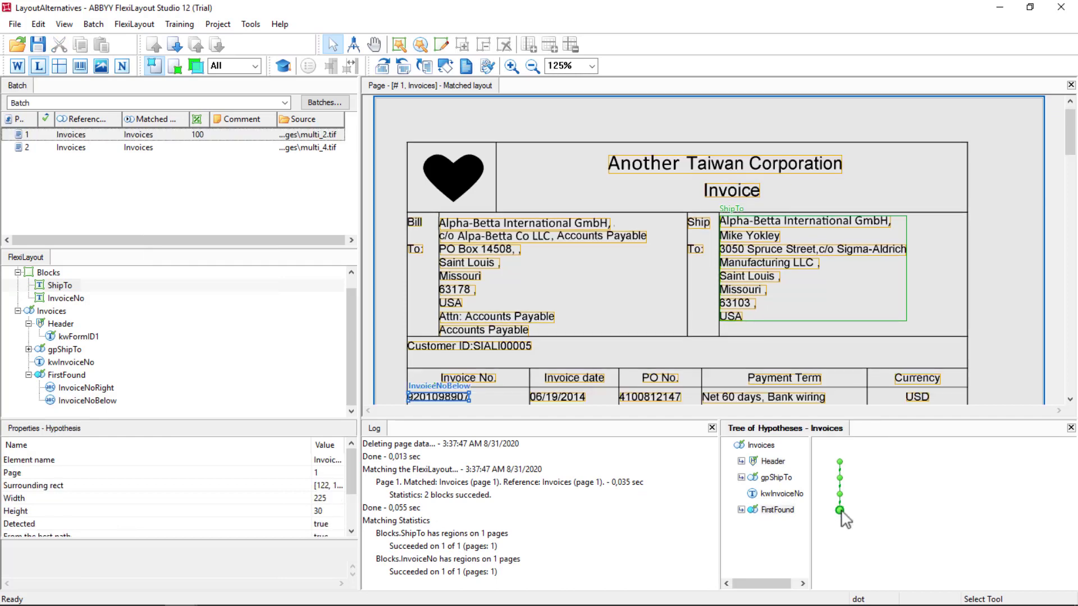
pyautogui.click(142, 149)
pyautogui.rightClick(153, 157)
pyautogui.click(170, 158)
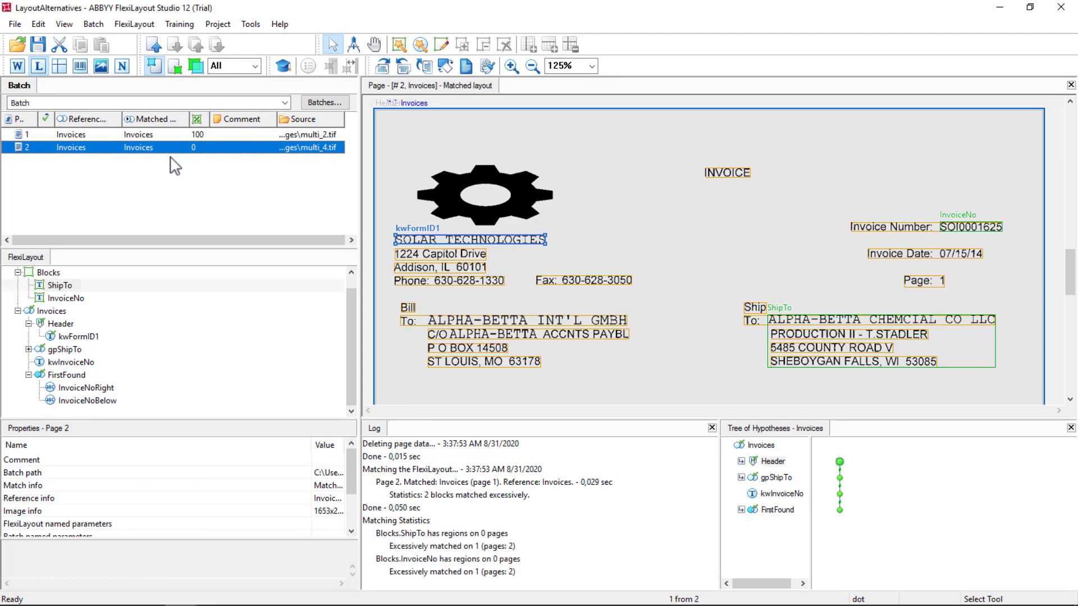
pyautogui.click(840, 511)
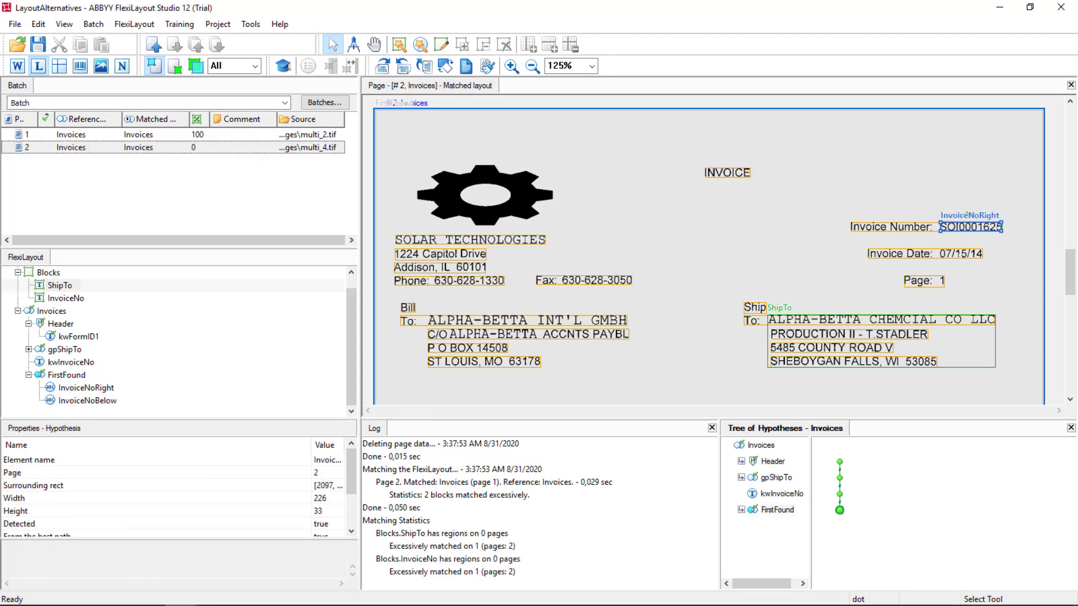